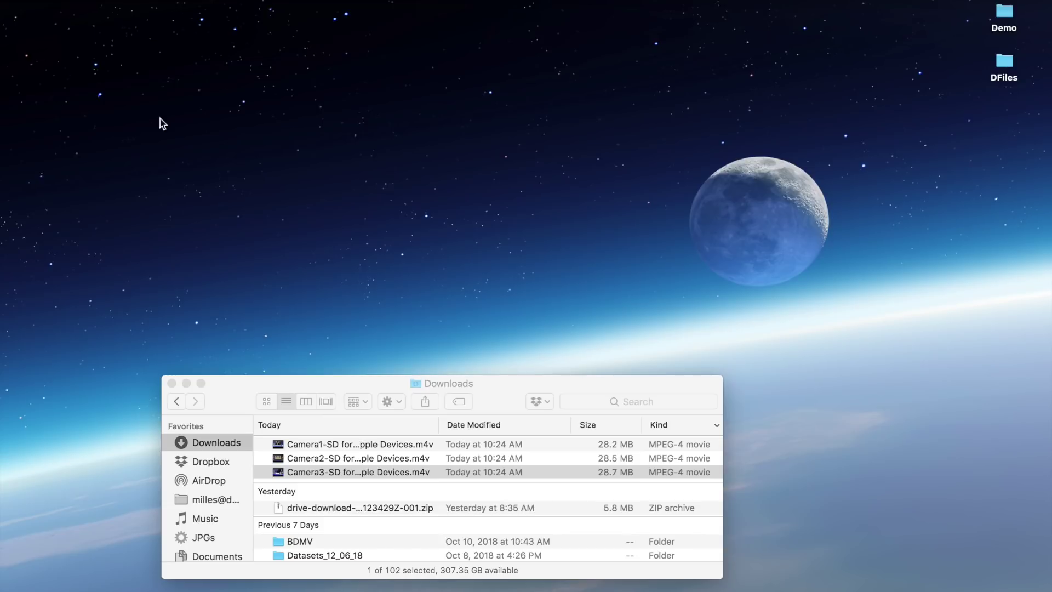
Preview the Camera1 and Camera2 clips in Downloads with Quick Look.
left_click(350, 446)
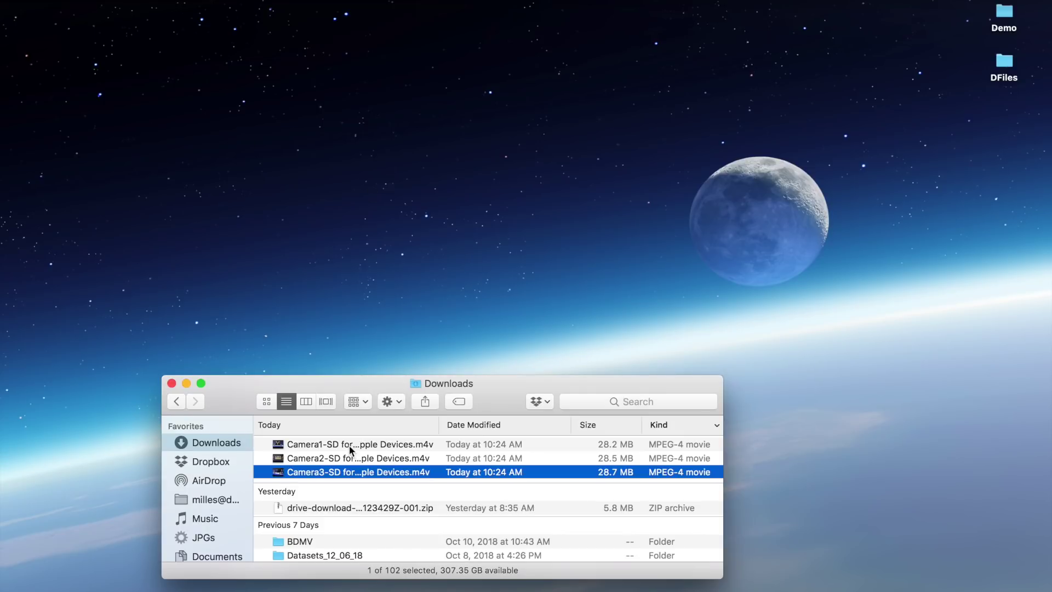
left_click(351, 445)
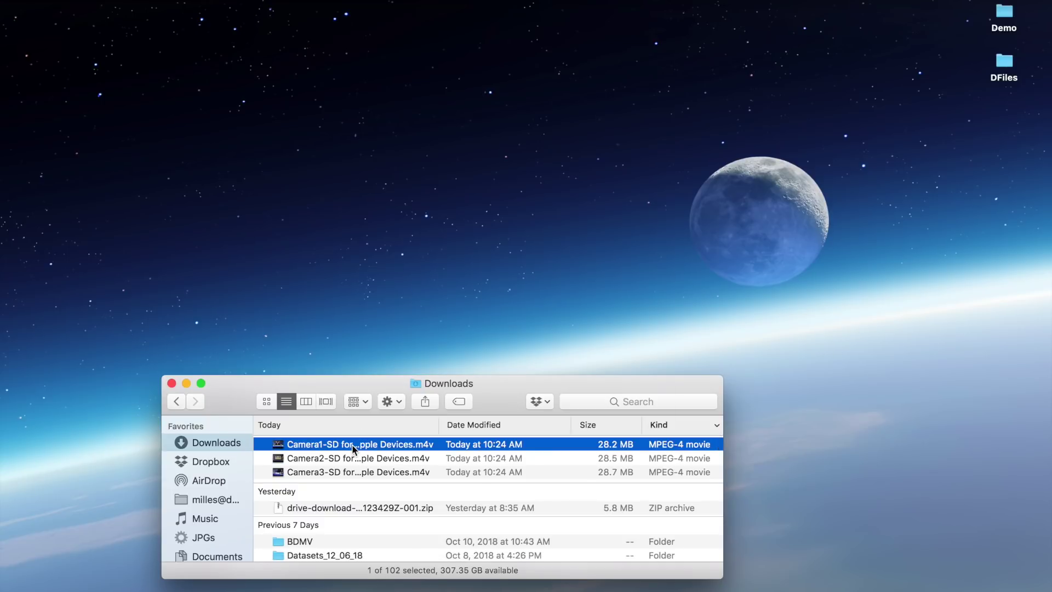
key("space")
key("space")
left_click(340, 458)
key("space")
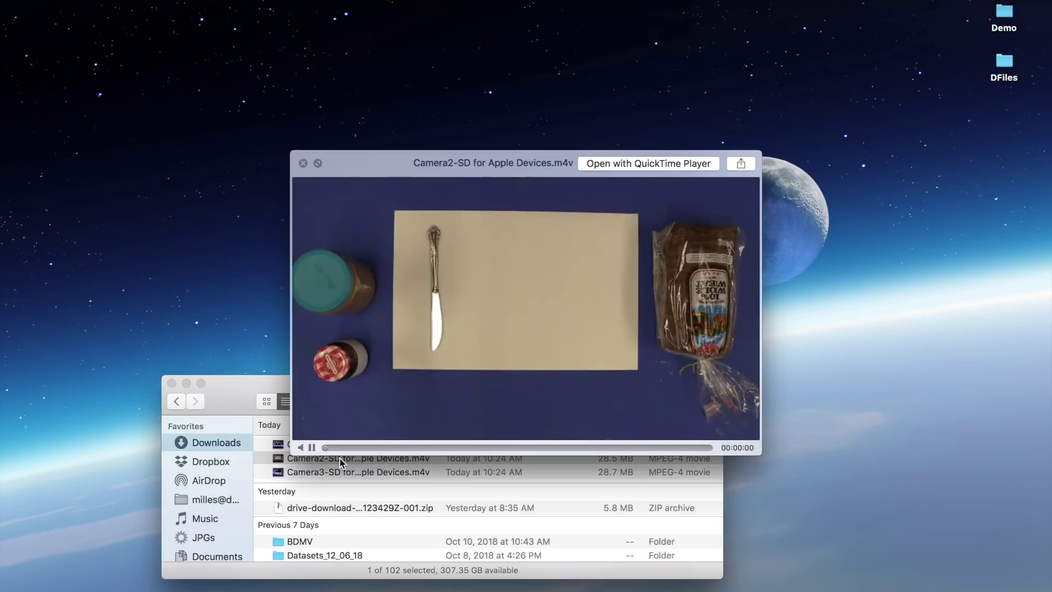
key("space")
left_click(336, 472)
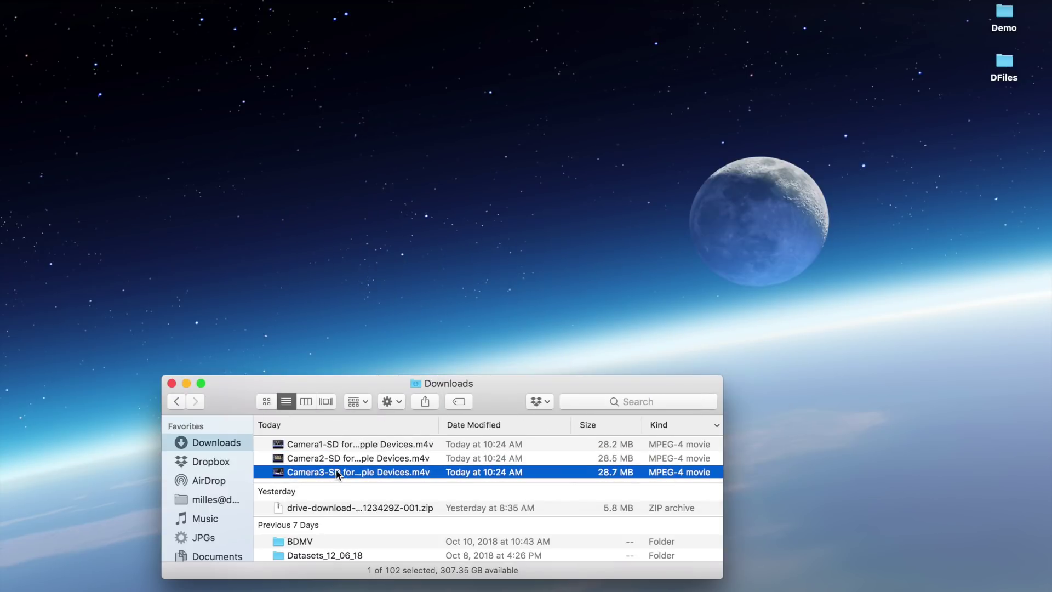
key("space")
key("space")
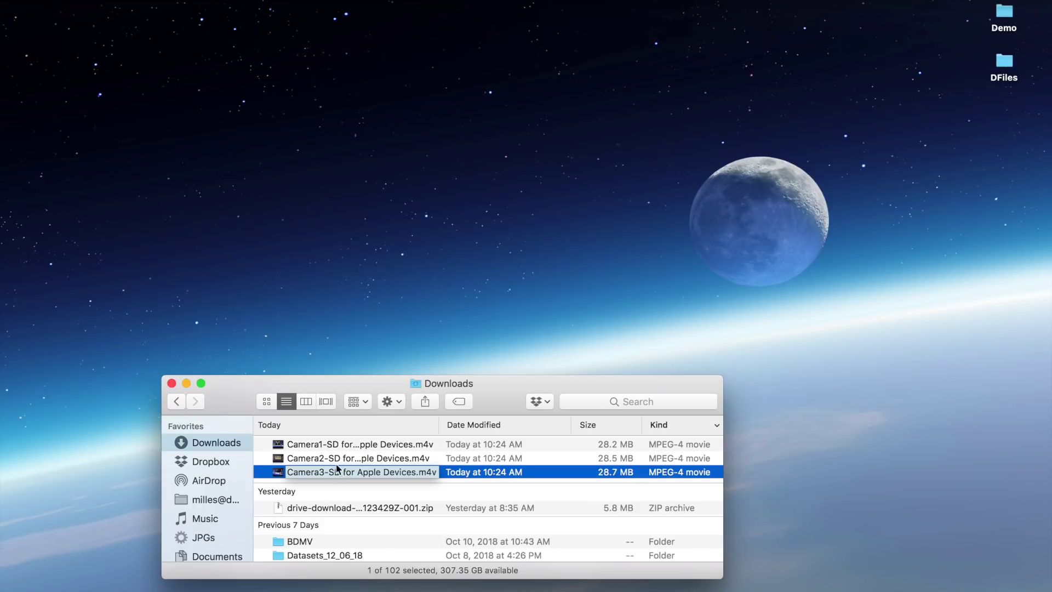
Create a new desktop folder and name it Yourname-MultiCamera.
right_click(895, 149)
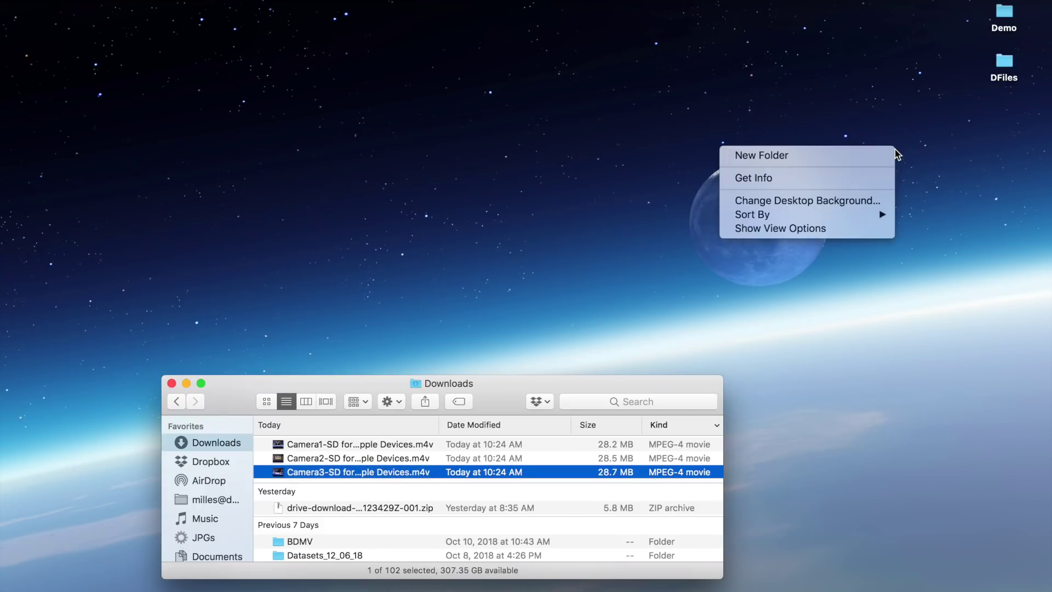
left_click(859, 157)
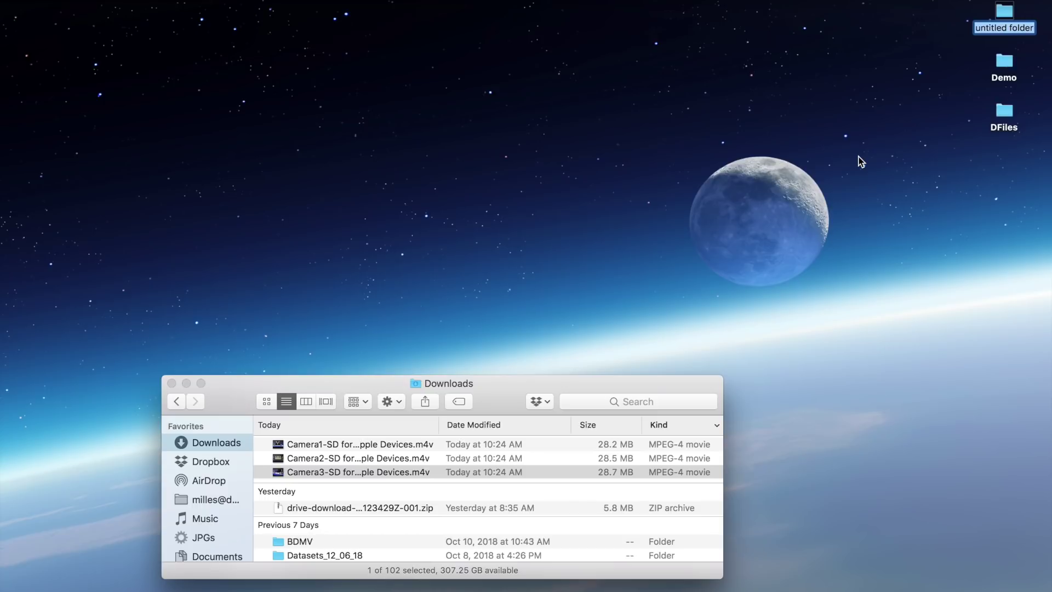
type("Yo")
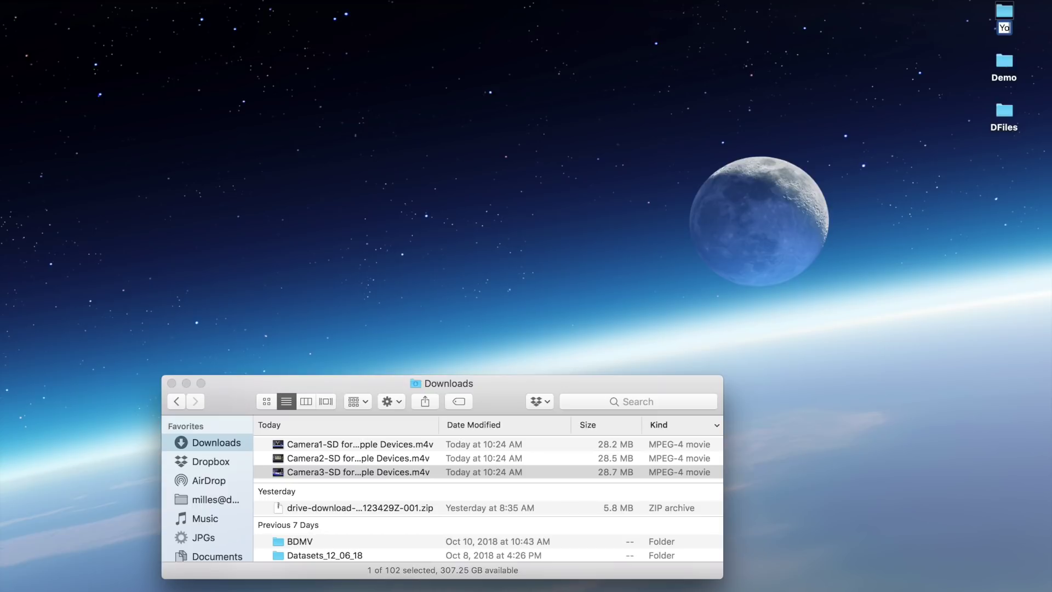
type("urname-")
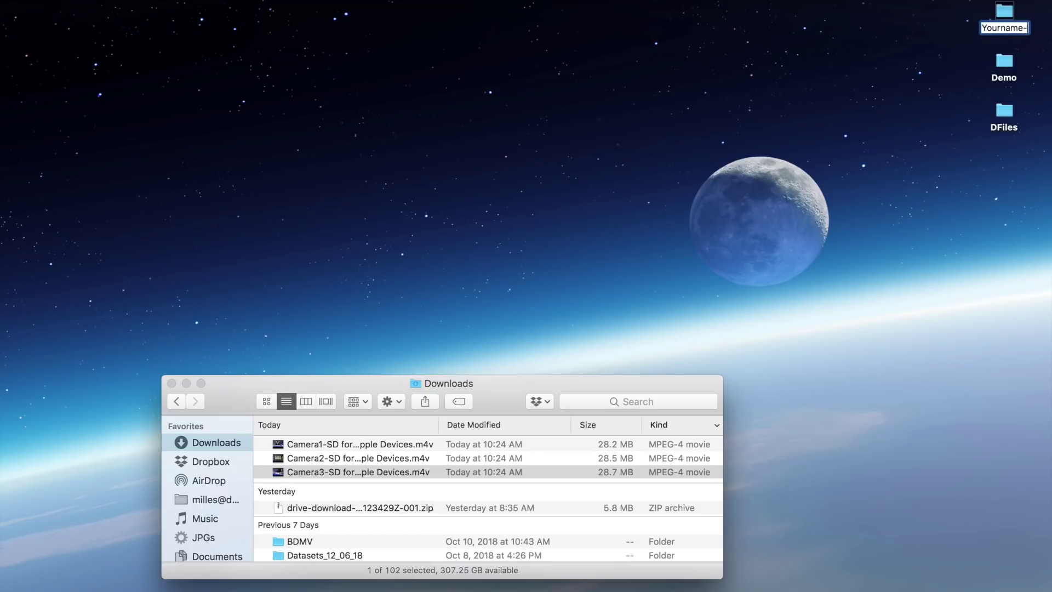
type("MultiCamera")
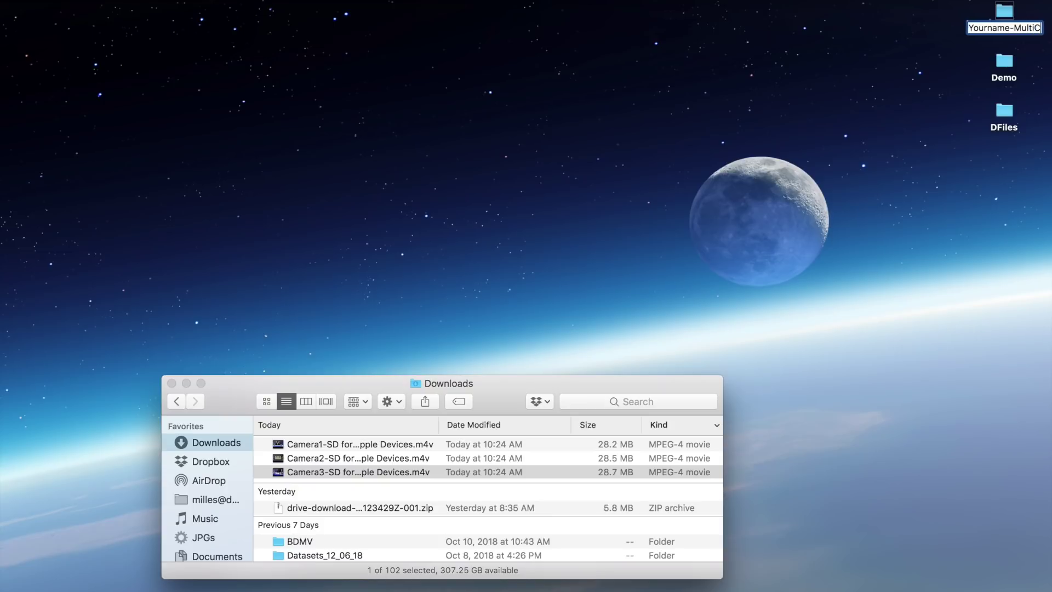
left_click(358, 472)
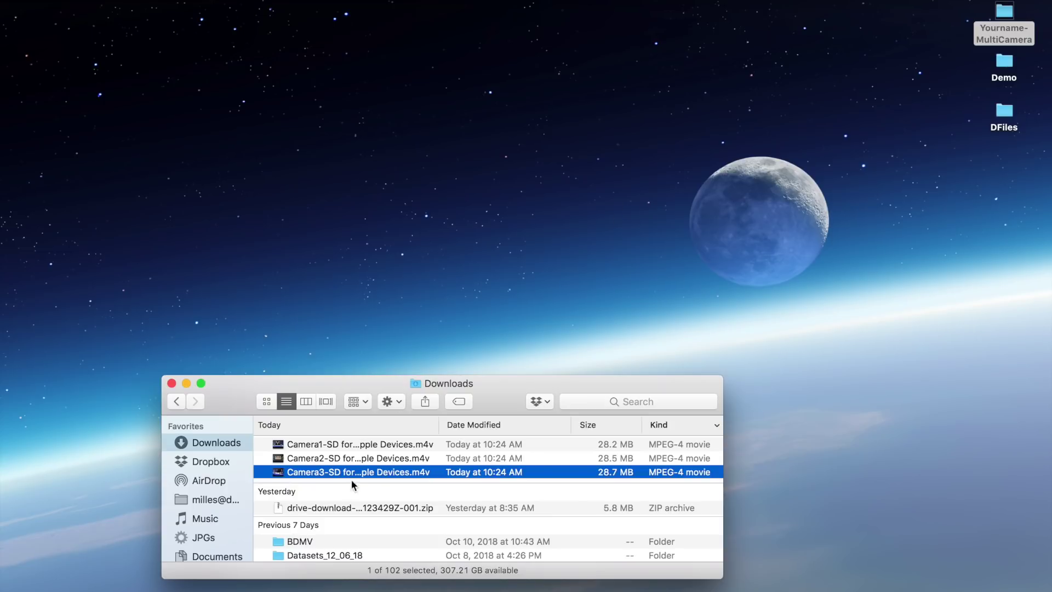
Drag Camera1–Camera3 from Downloads into Yourname-MultiCamera, then close both Finder windows.
left_click(383, 444)
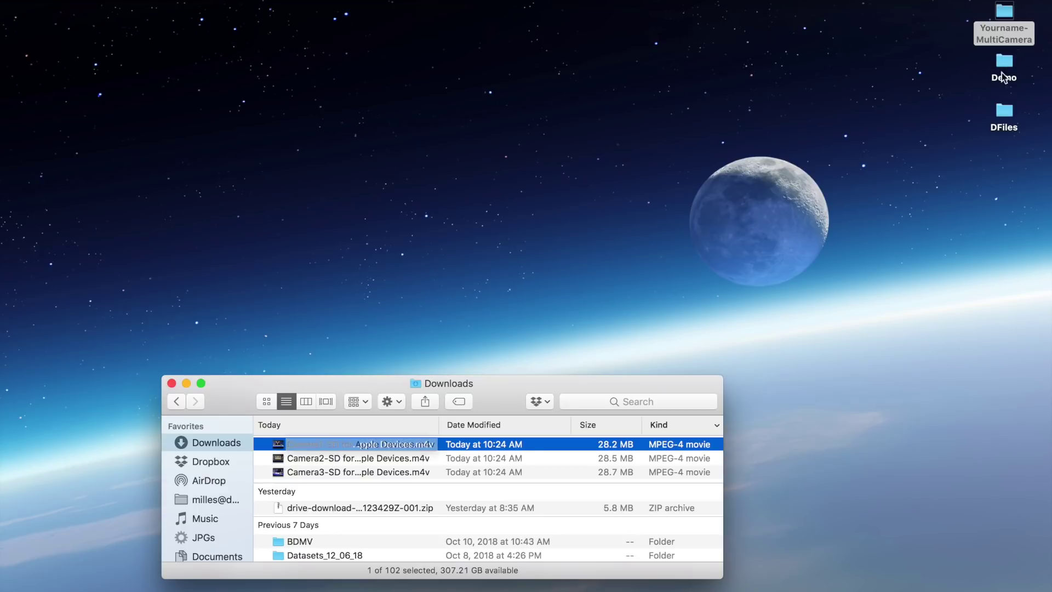
left_click(384, 444)
left_click(376, 472, "shift")
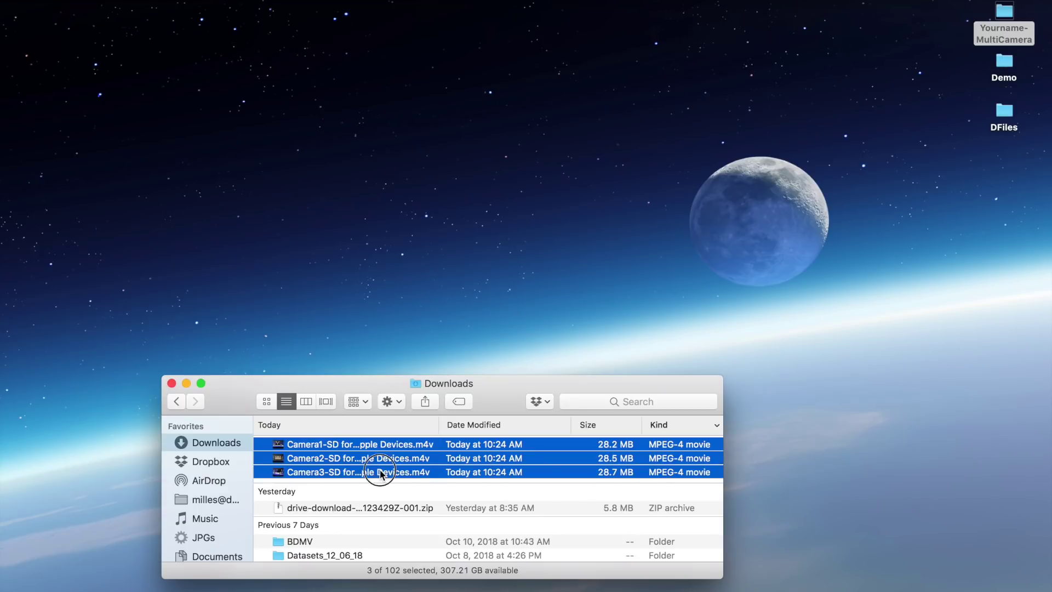
left_click_drag(383, 445, 876, 183)
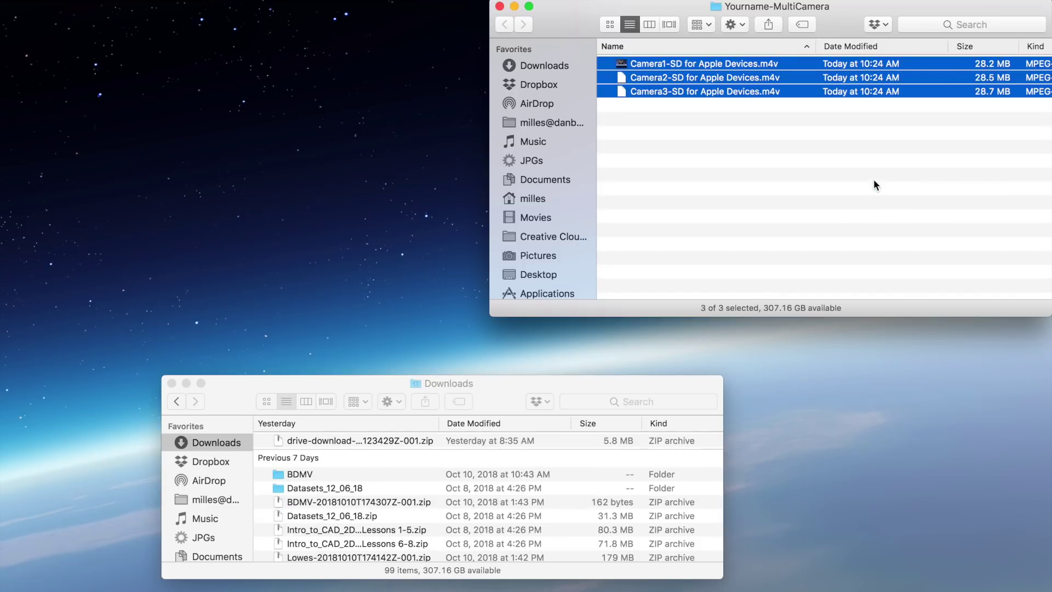
left_click(500, 6)
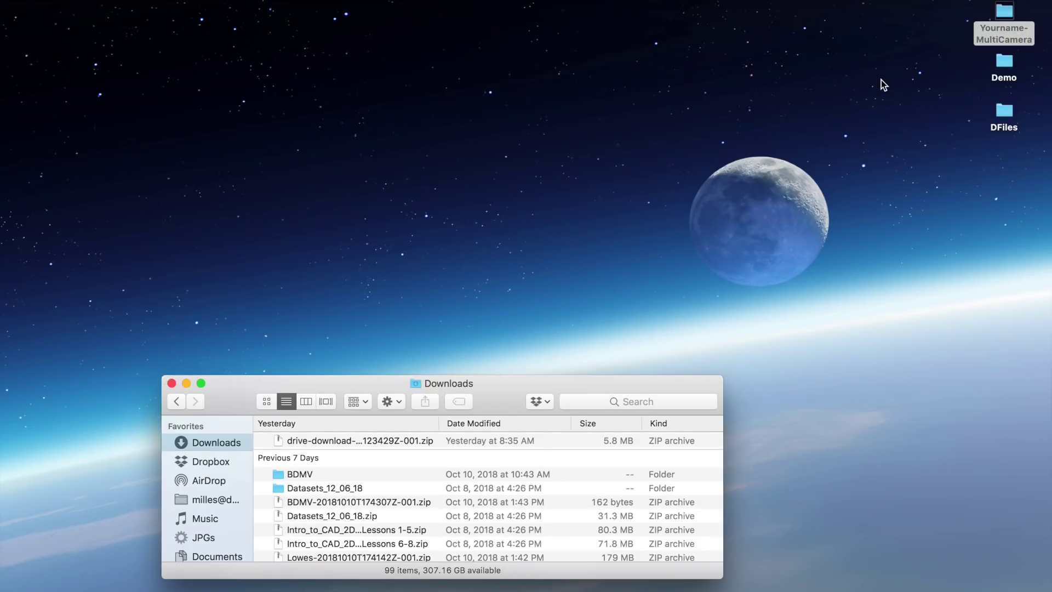
left_click(173, 383)
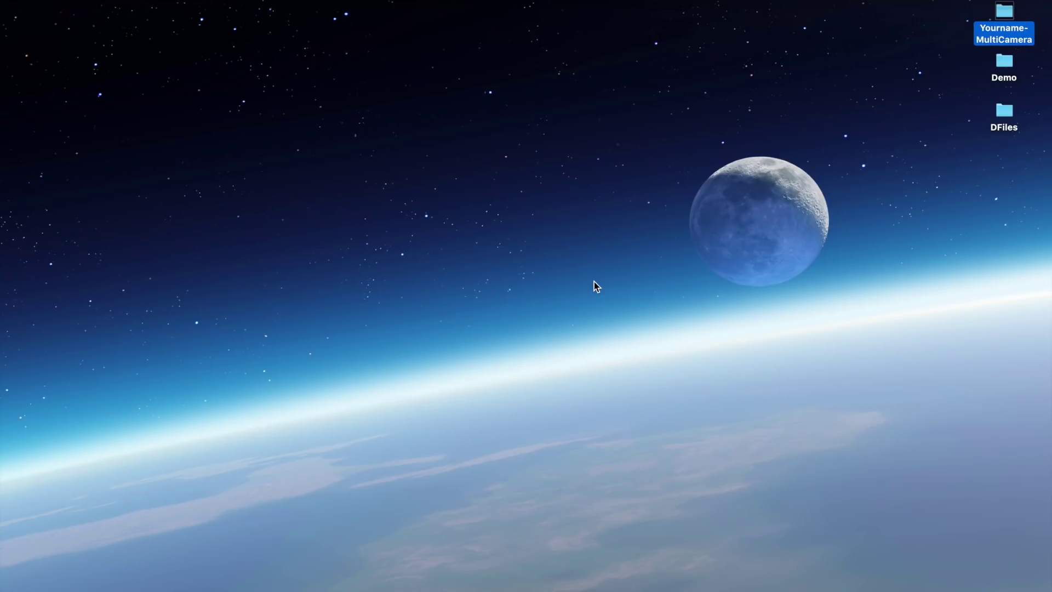
Launch Adobe Premiere Pro CC 2018 through a Spotlight search for 'pre'.
key("super+space")
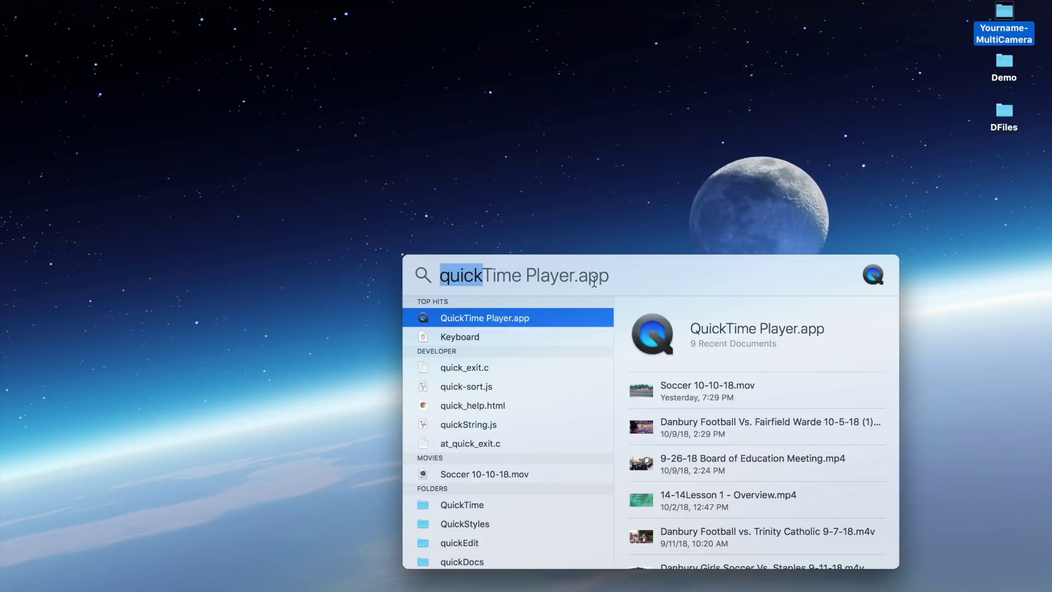
type("pre")
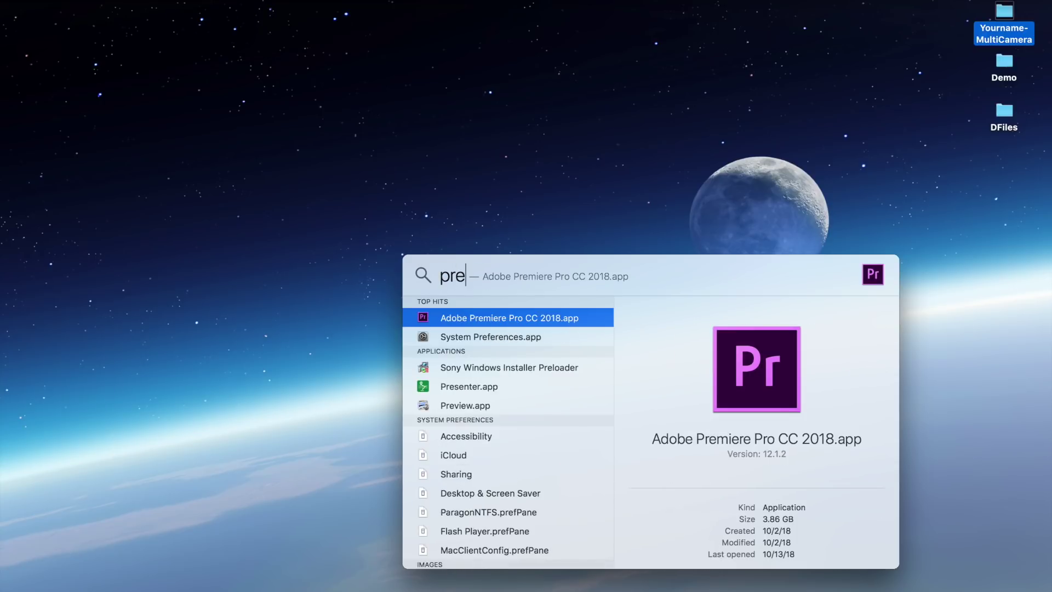
left_click(567, 318)
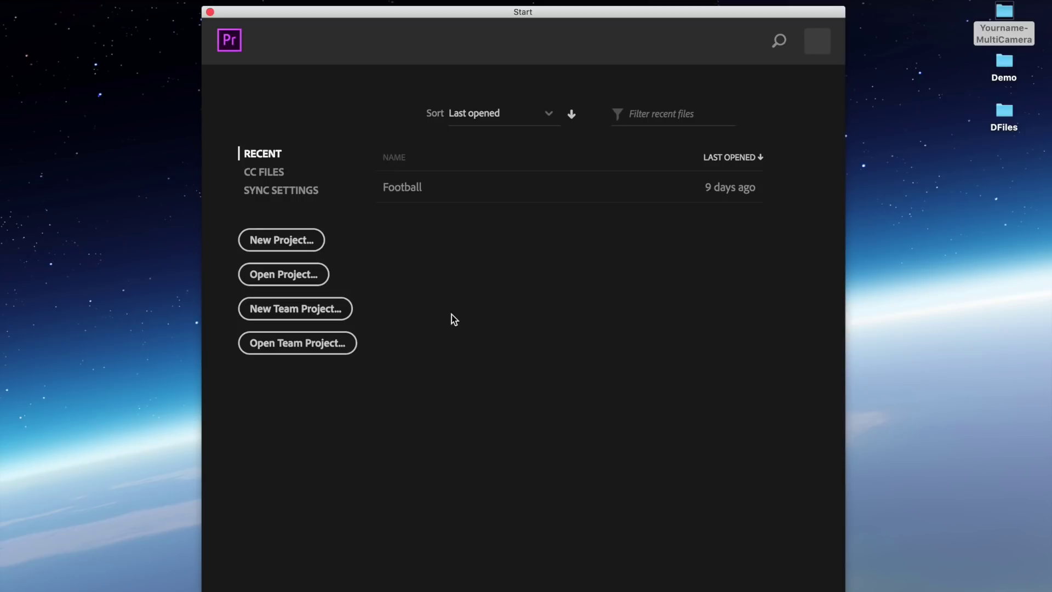
Create the new project Yourname-PBJ with its location set to Desktop > Yourname-MultiCamera.
left_click(289, 242)
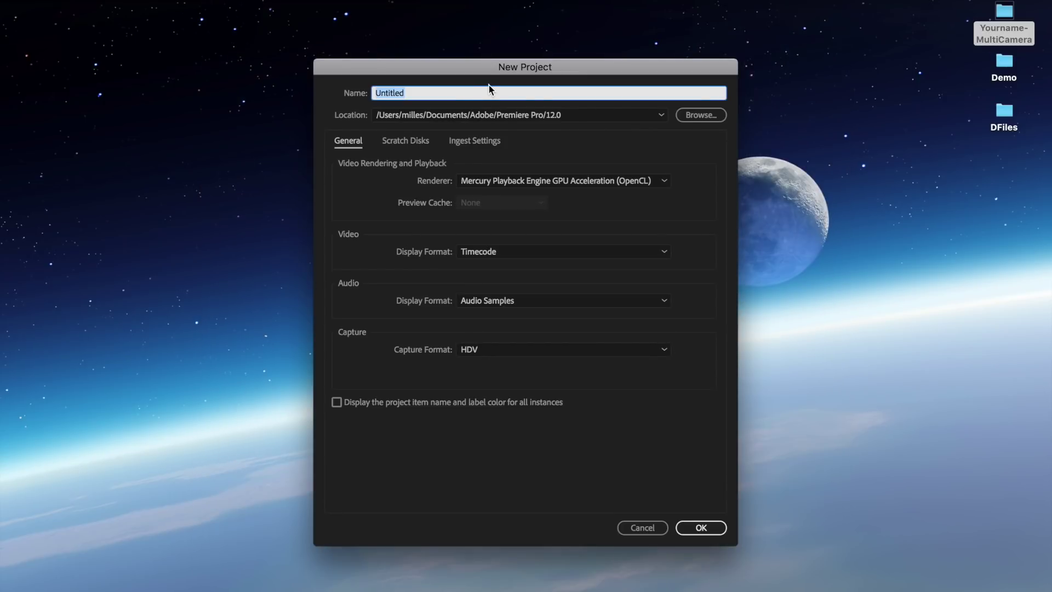
type("Yourname-PBJ")
left_click(715, 116)
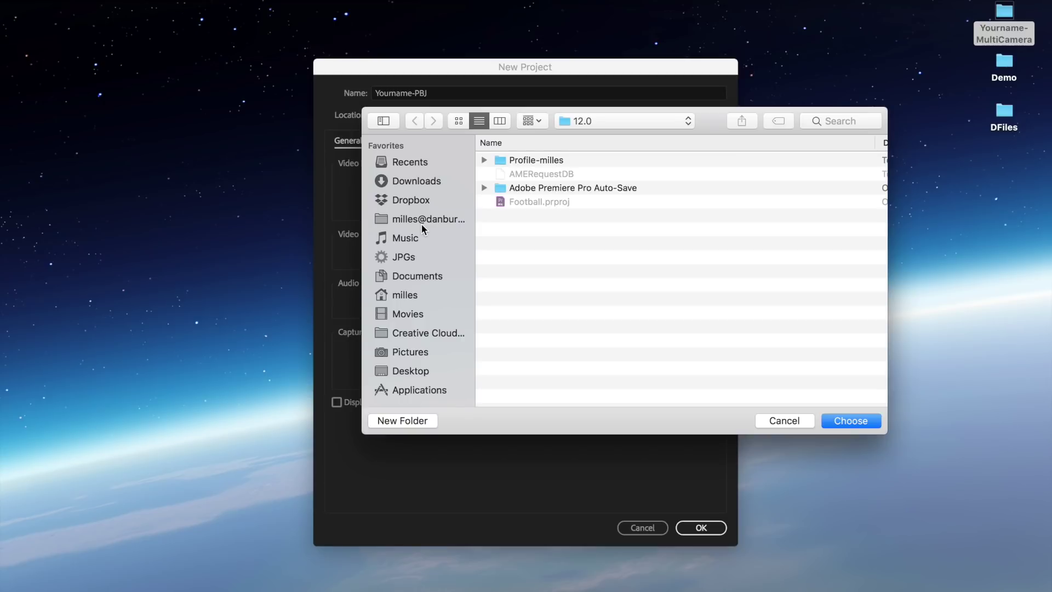
left_click(411, 371)
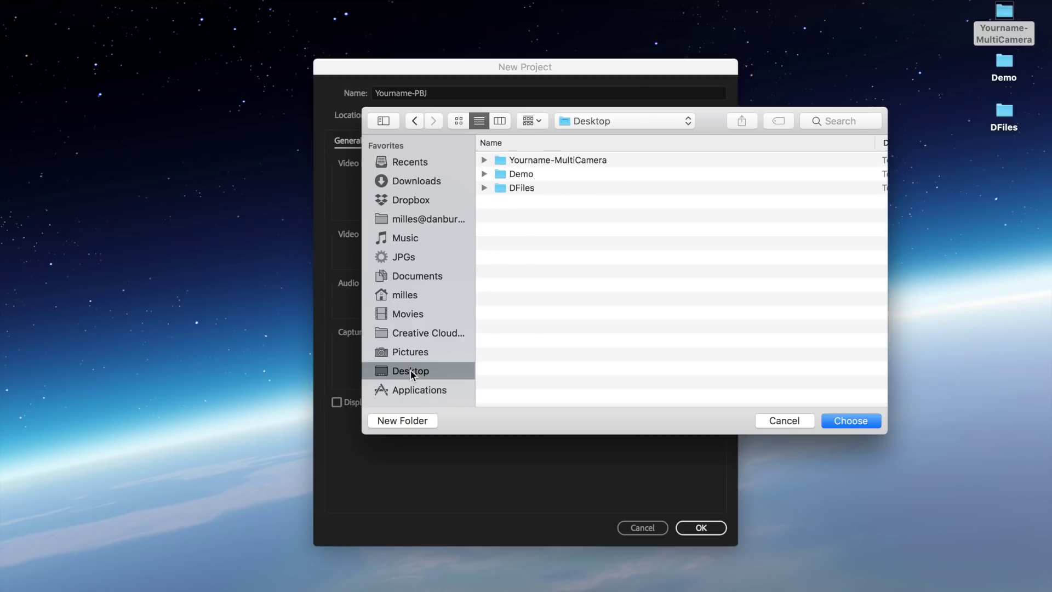
left_click(530, 159)
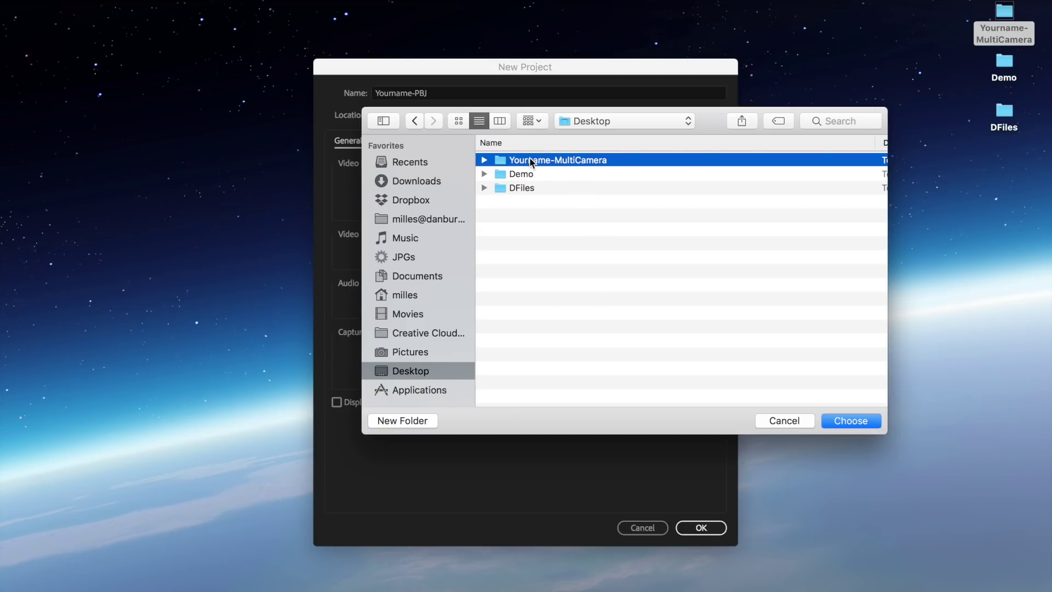
left_click(859, 426)
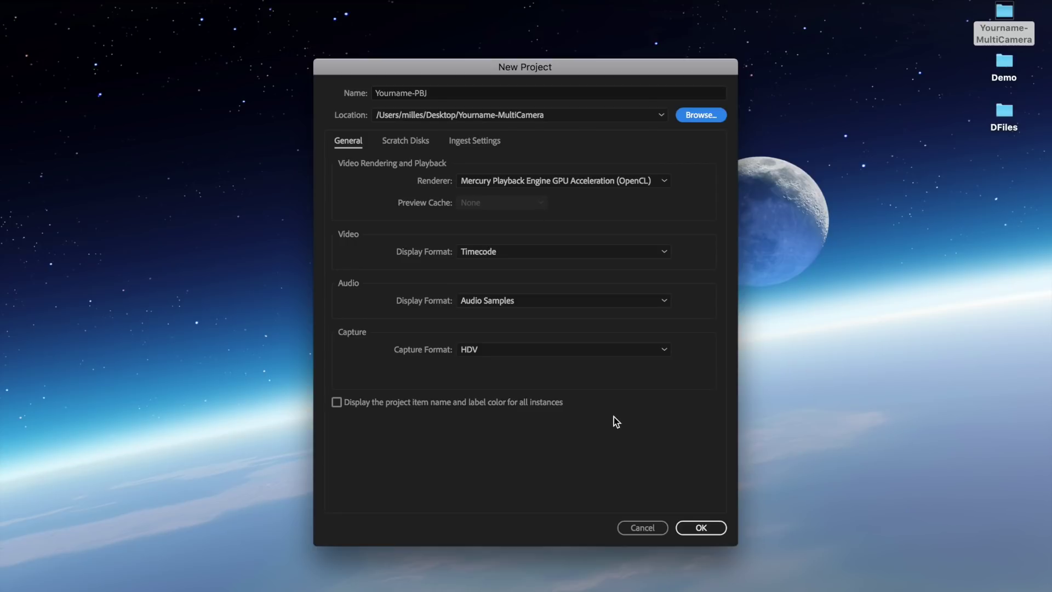
left_click(706, 529)
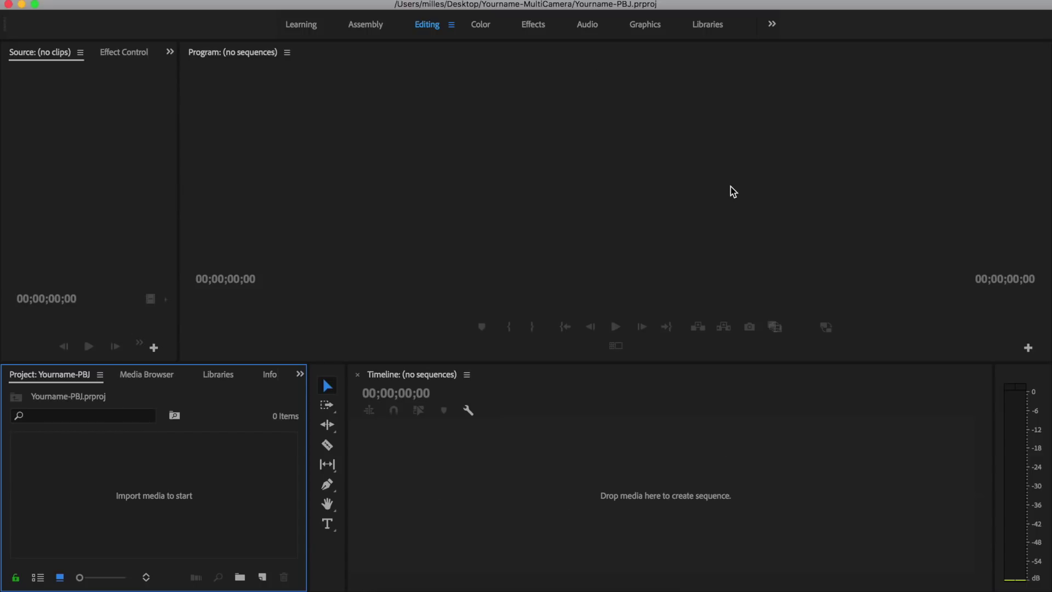
Import the Camera1, Camera2 and Camera3 .m4v files into the Project panel.
left_click(429, 27)
double_click(162, 498)
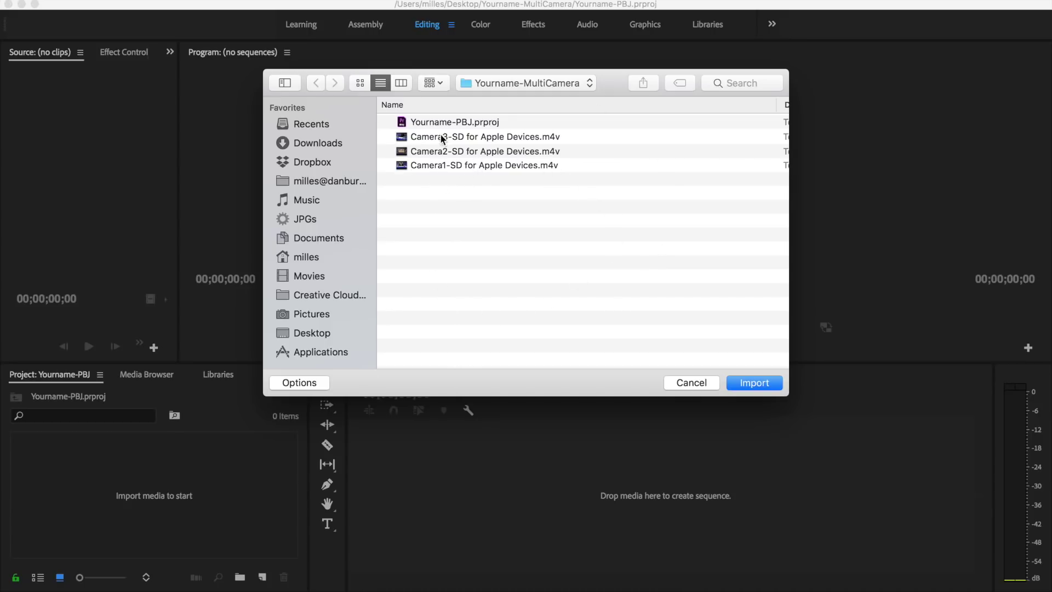
left_click_drag(527, 218, 473, 193)
left_click(464, 166)
left_click(467, 138, "super")
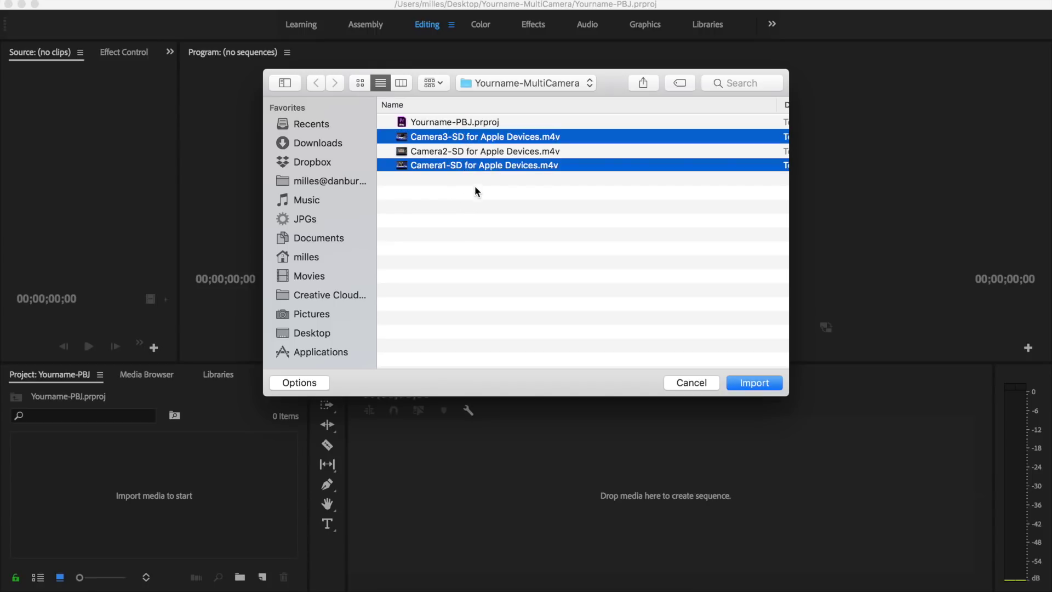
left_click(486, 210)
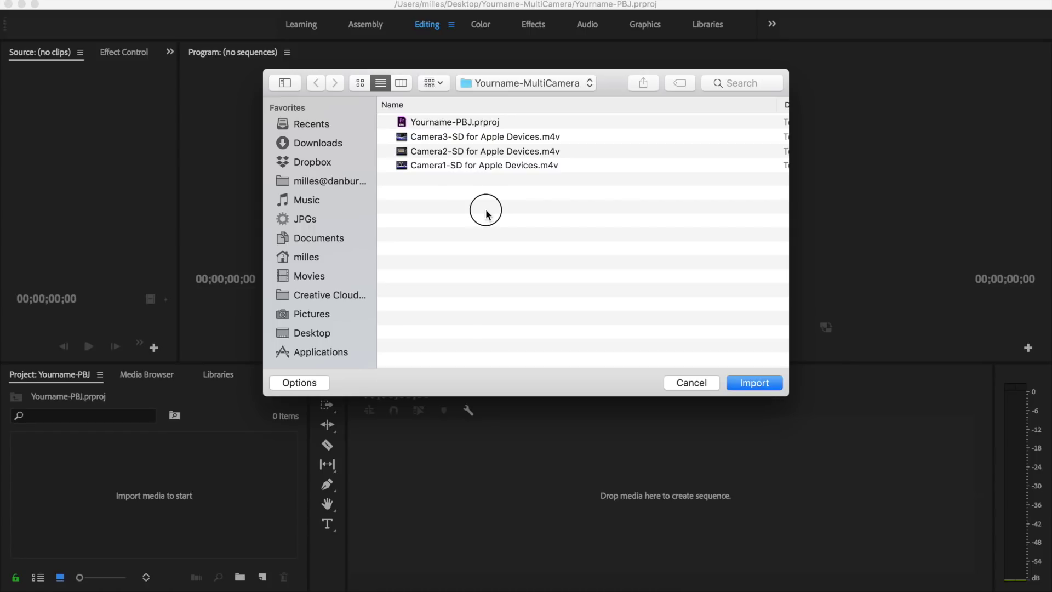
left_click_drag(452, 193, 417, 134)
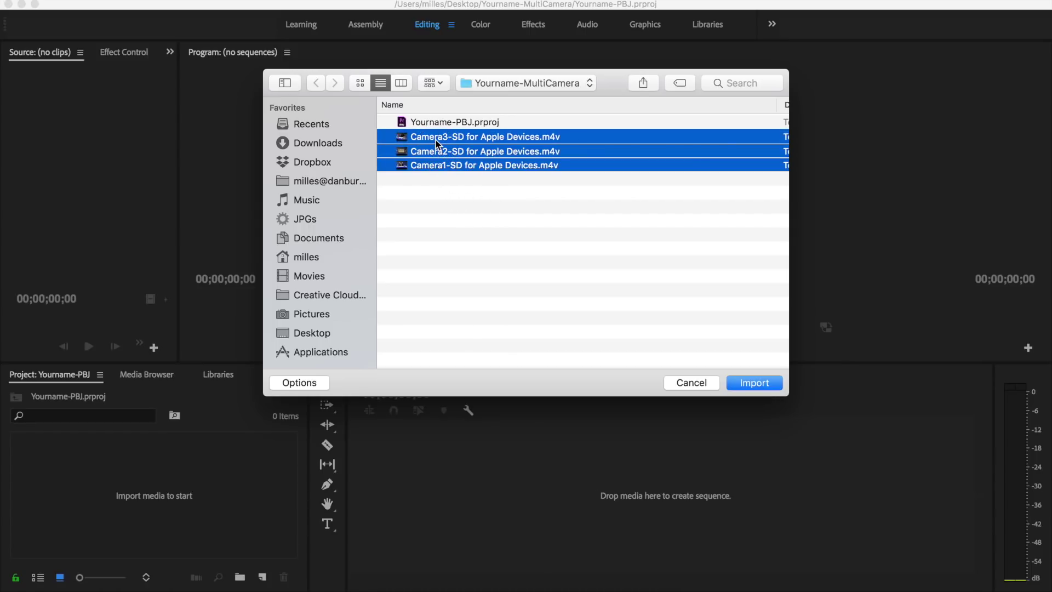
left_click(766, 382)
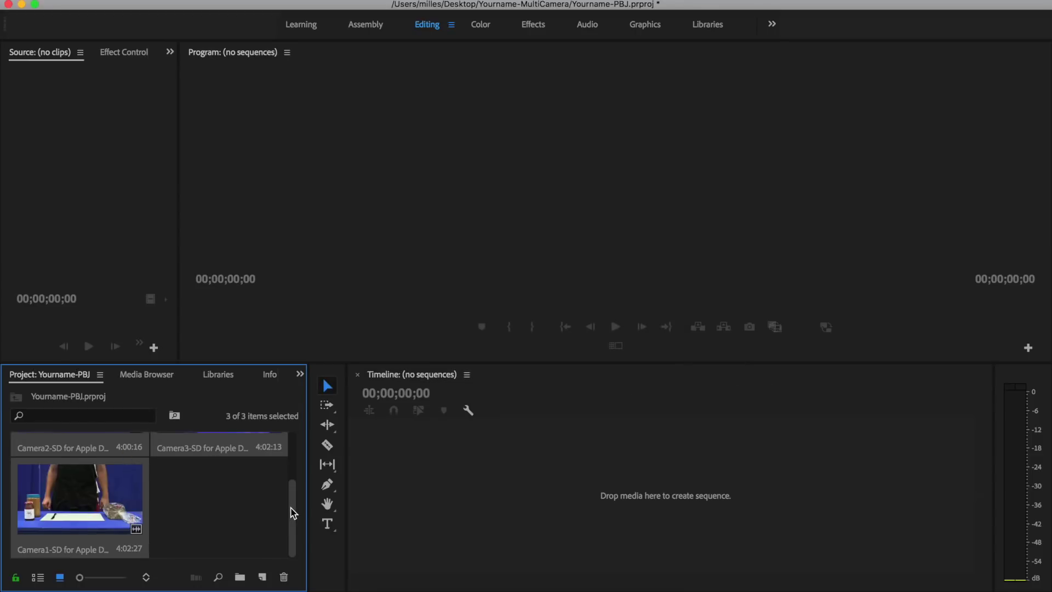
Build an audio-synced multi-camera source sequence from the three selected clips, named with PBJ.
left_click_drag(291, 509, 294, 471)
left_click(219, 531)
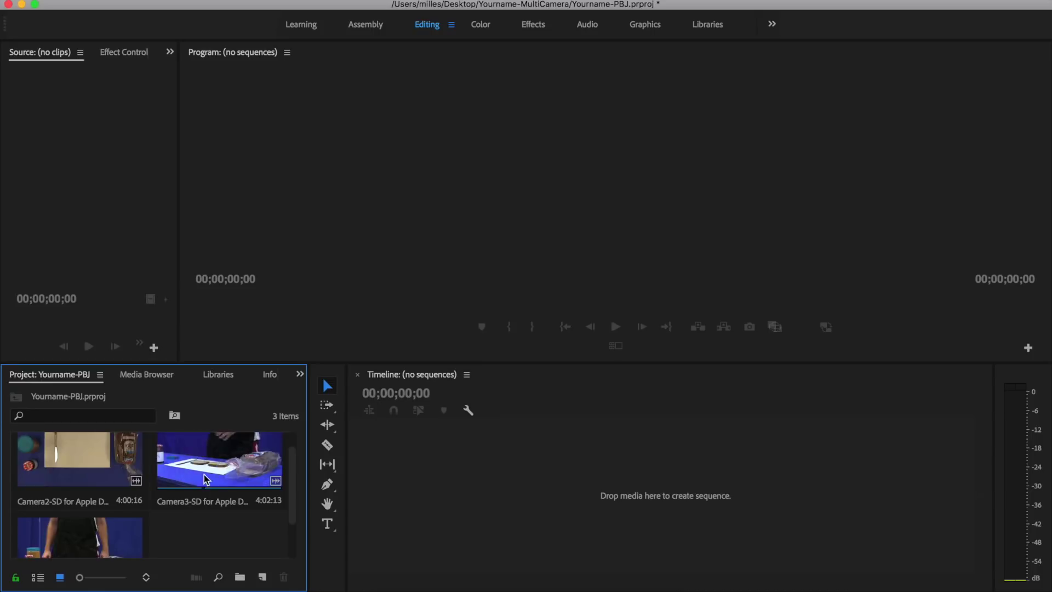
left_click_drag(226, 542, 111, 481)
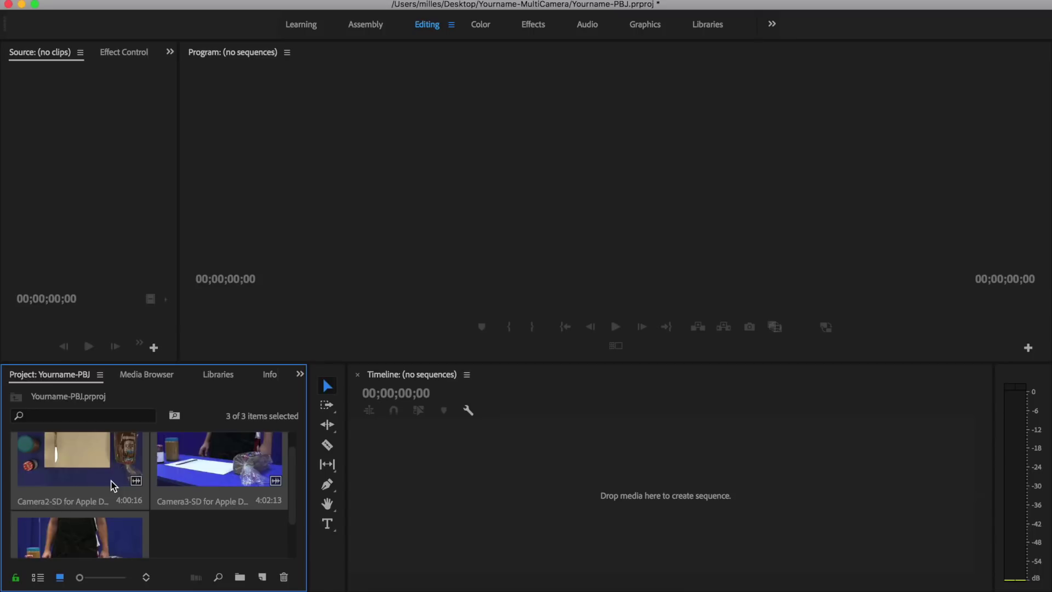
right_click(113, 485)
left_click(211, 0)
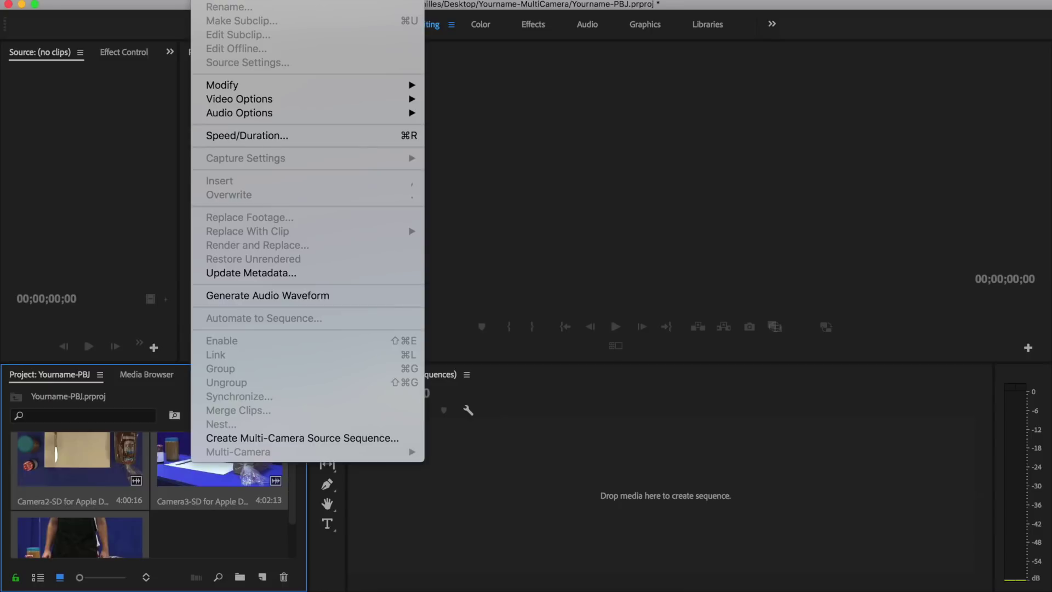
left_click(294, 439)
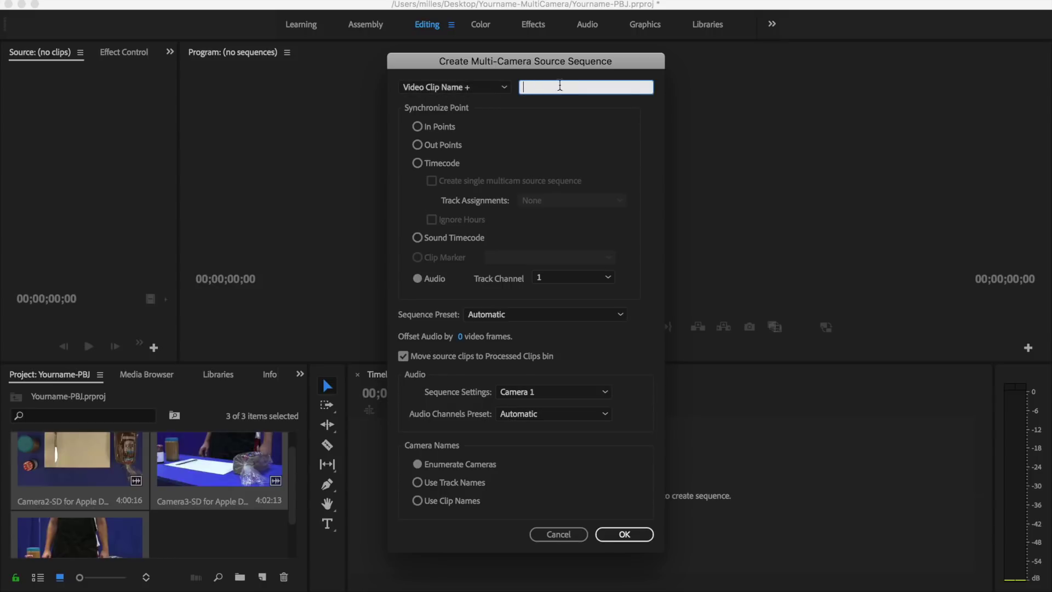
type("PBJ")
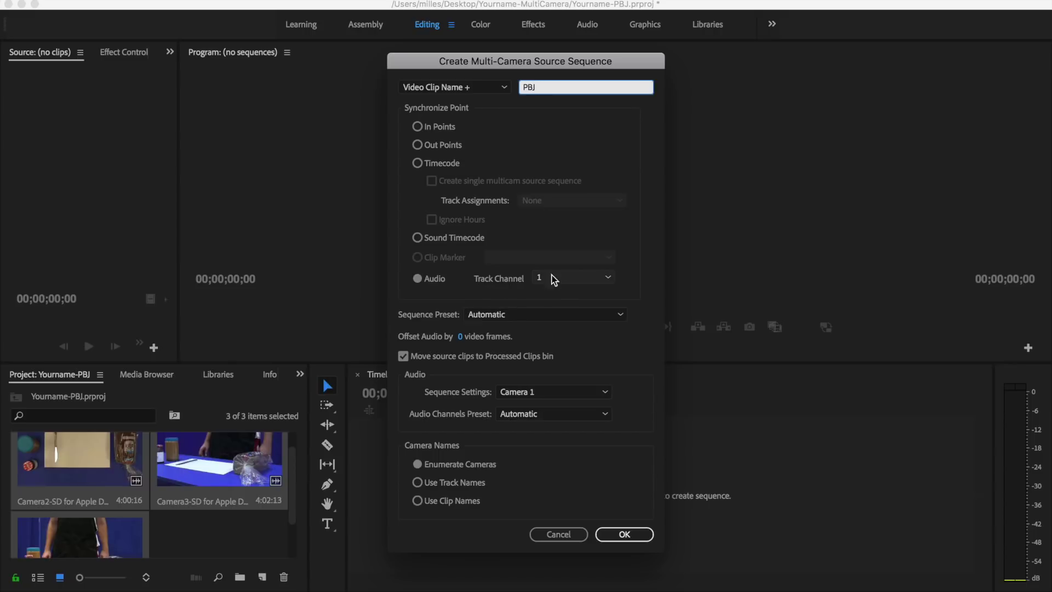
left_click(623, 536)
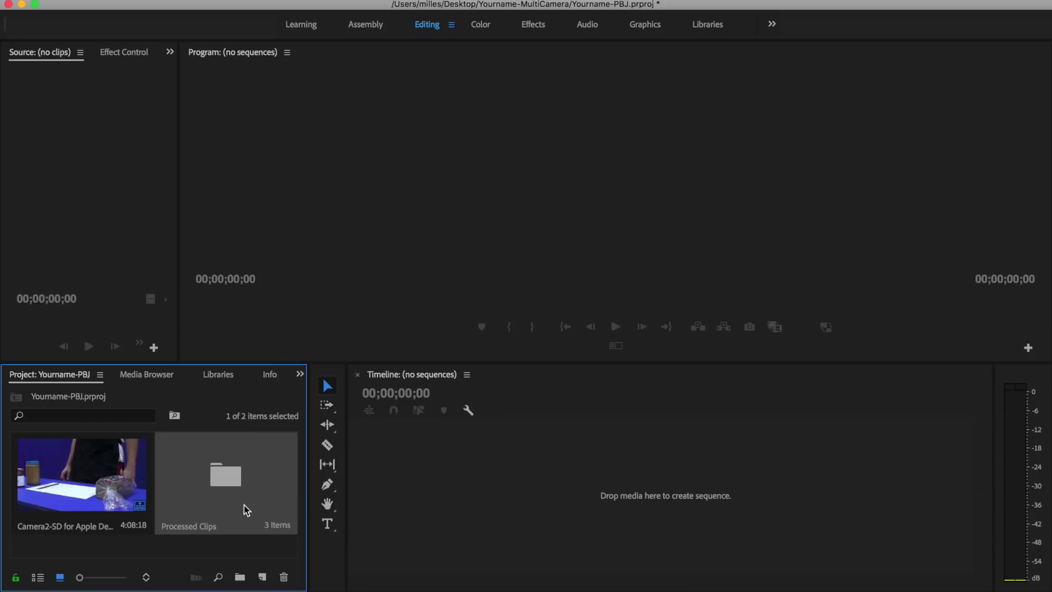
Check the Processed Clips bin, then load the Camera2 multicam clip into the Source monitor.
double_click(214, 473)
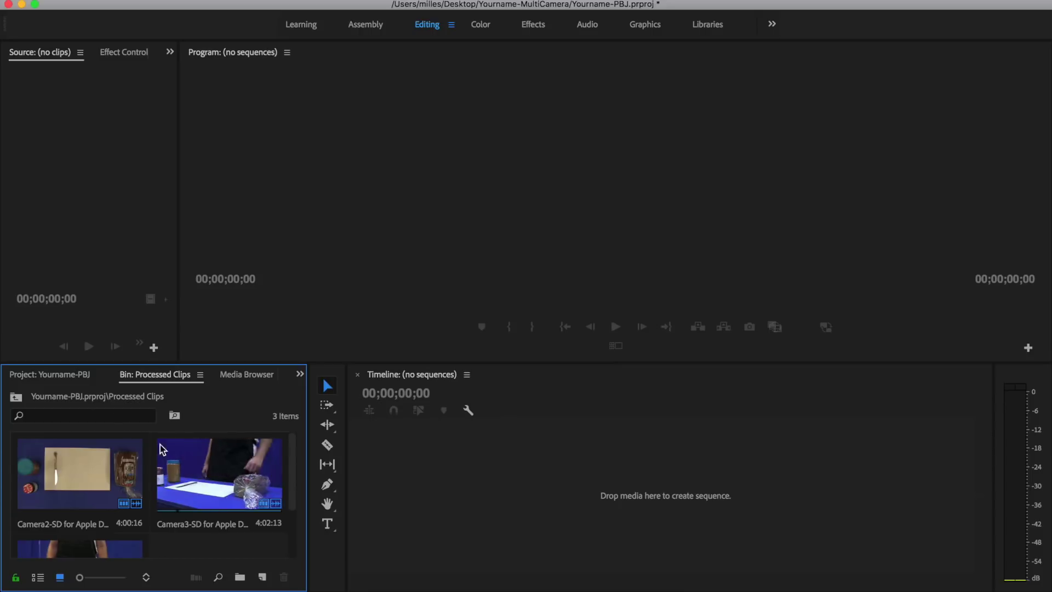
left_click(68, 376)
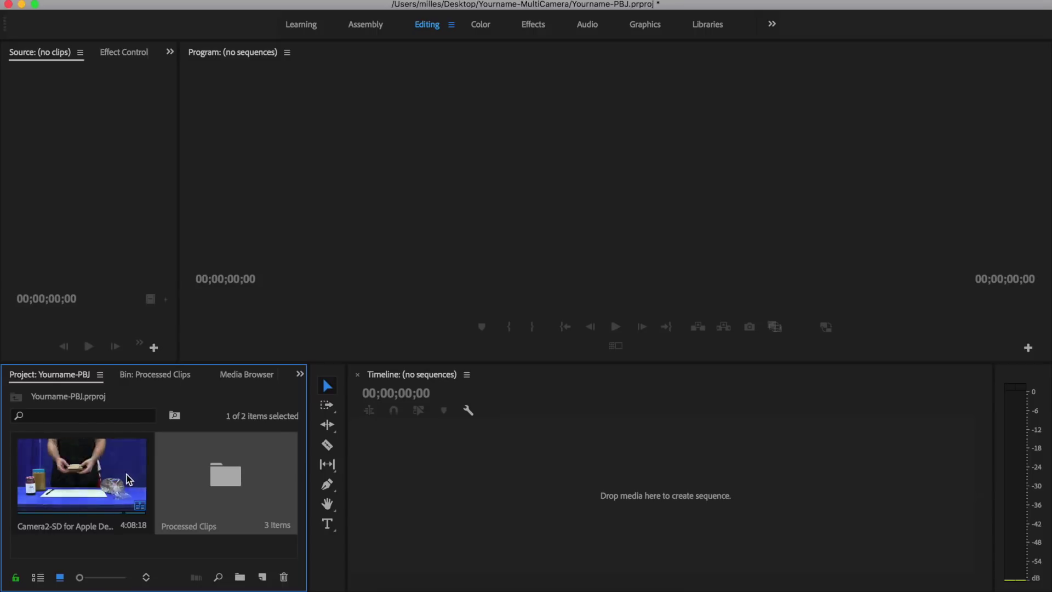
mouse_move(142, 510)
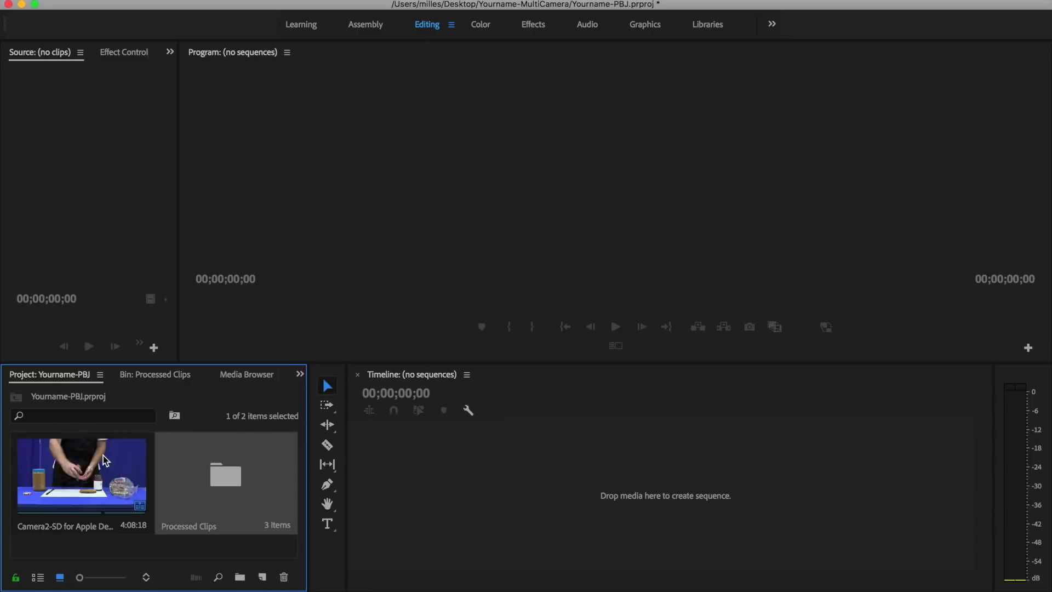
double_click(96, 472)
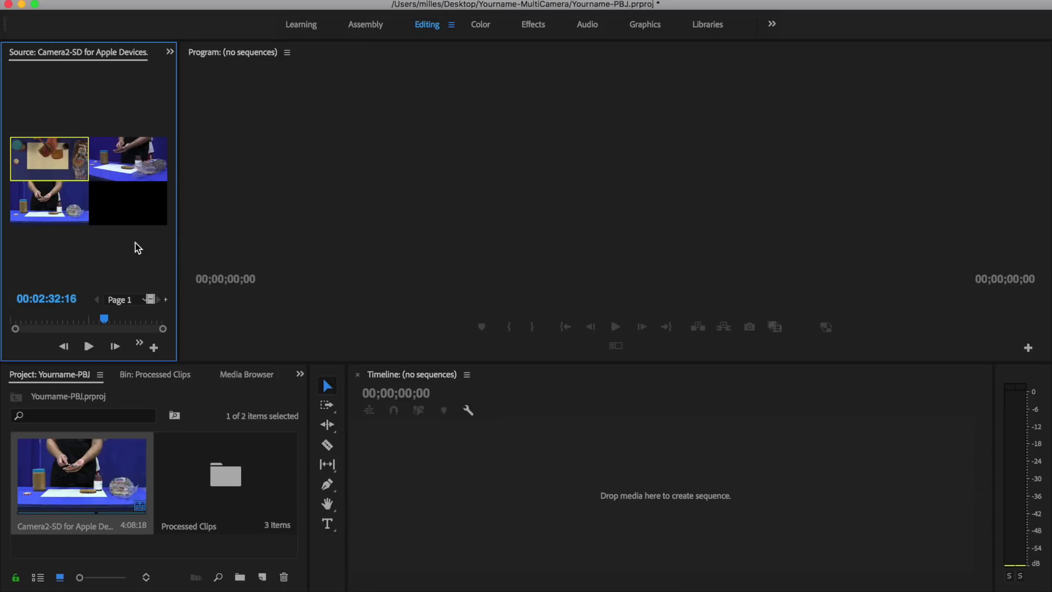
Drop the multicam clip on the Timeline as a Camera2-SD sequence, scrub it, then remove the clip.
left_click_drag(130, 463, 637, 502)
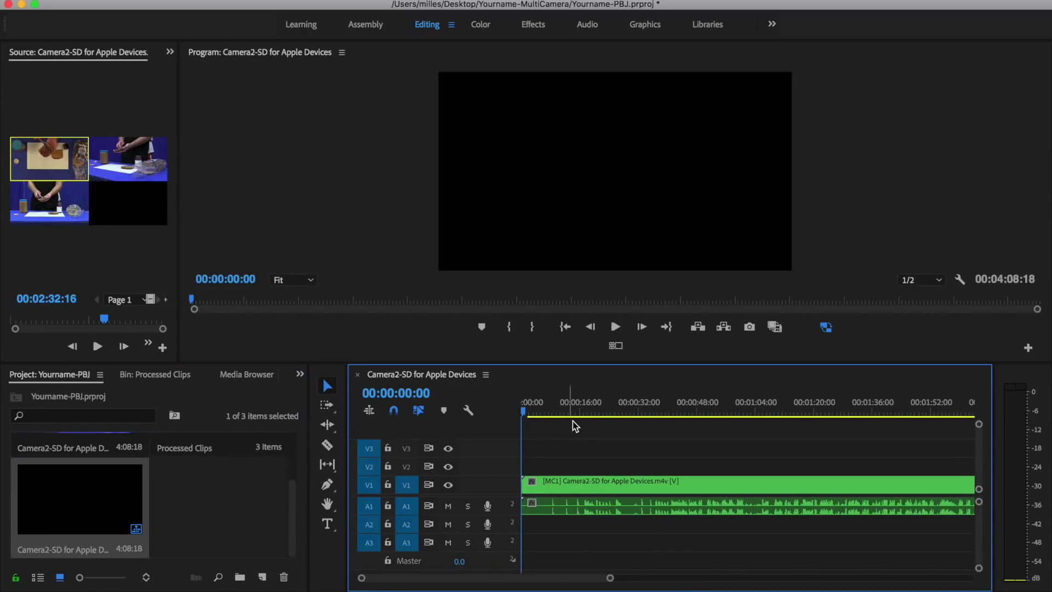
left_click_drag(614, 412, 562, 410)
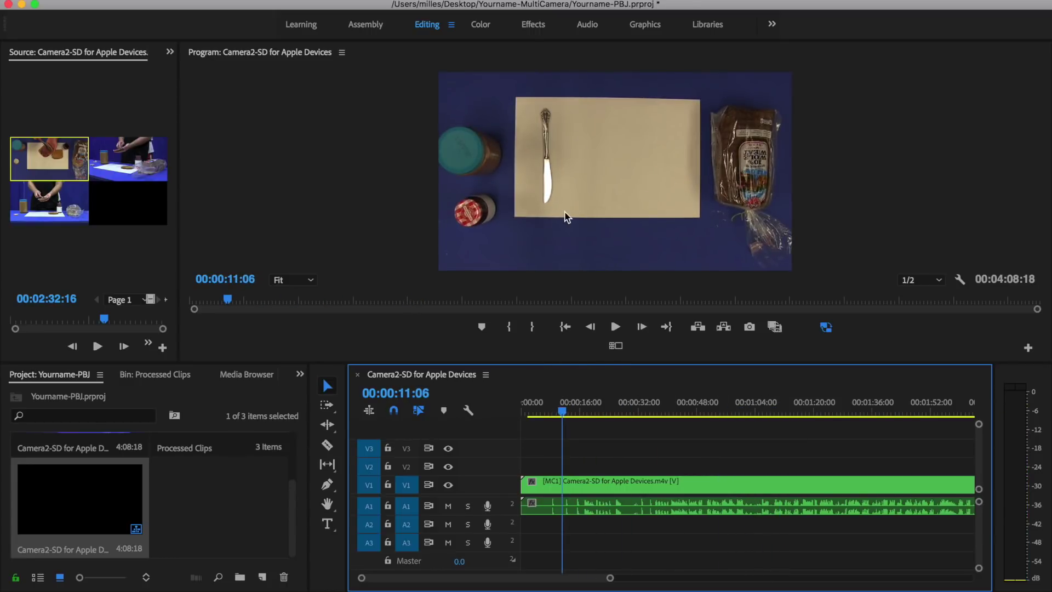
mouse_move(291, 525)
left_mouse_down()
mouse_move(293, 463)
mouse_move(290, 532)
left_mouse_up()
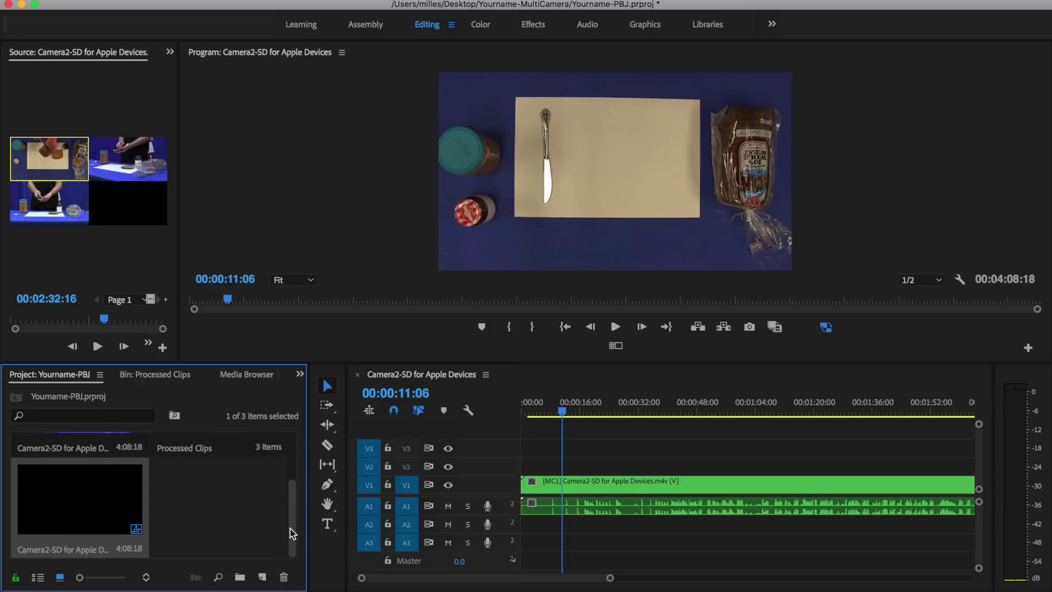
key("super+z")
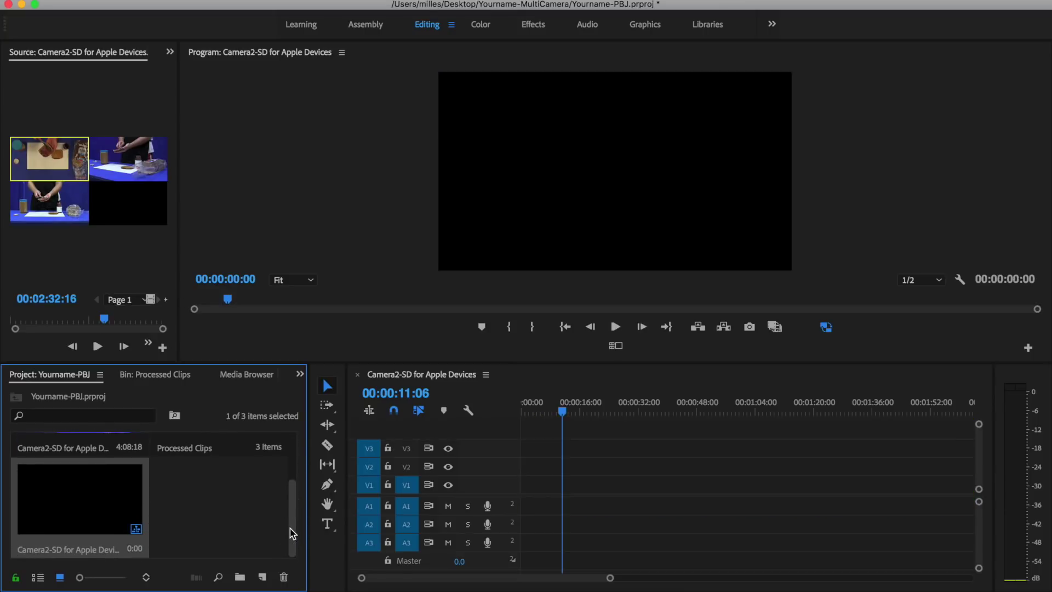
Delete the empty sequence, make a new Camera2-SD for Apple Devices sequence from the multicam clip, and scrub it.
key("super+z")
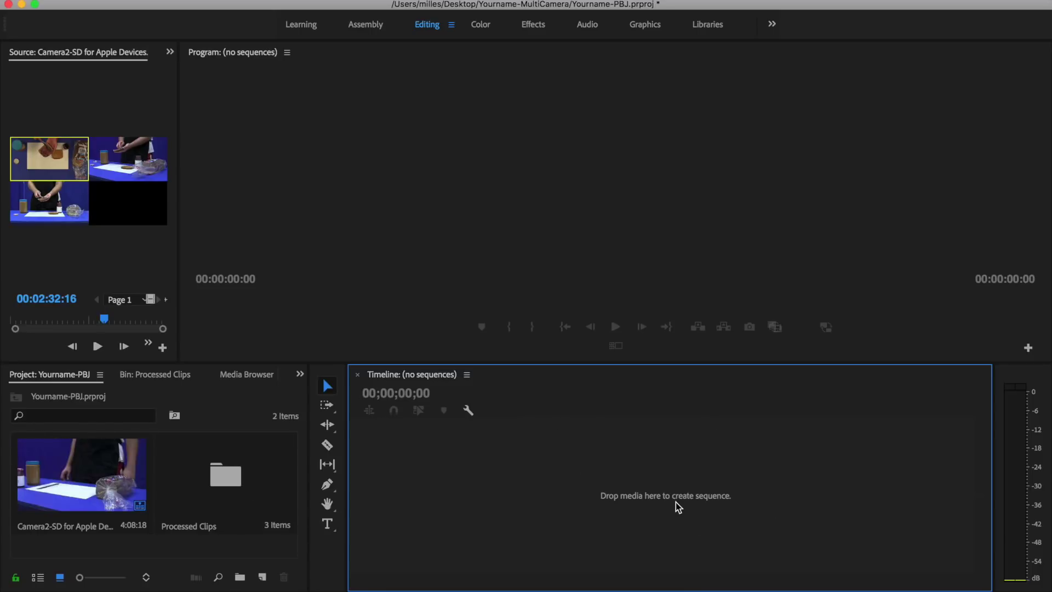
right_click(80, 467)
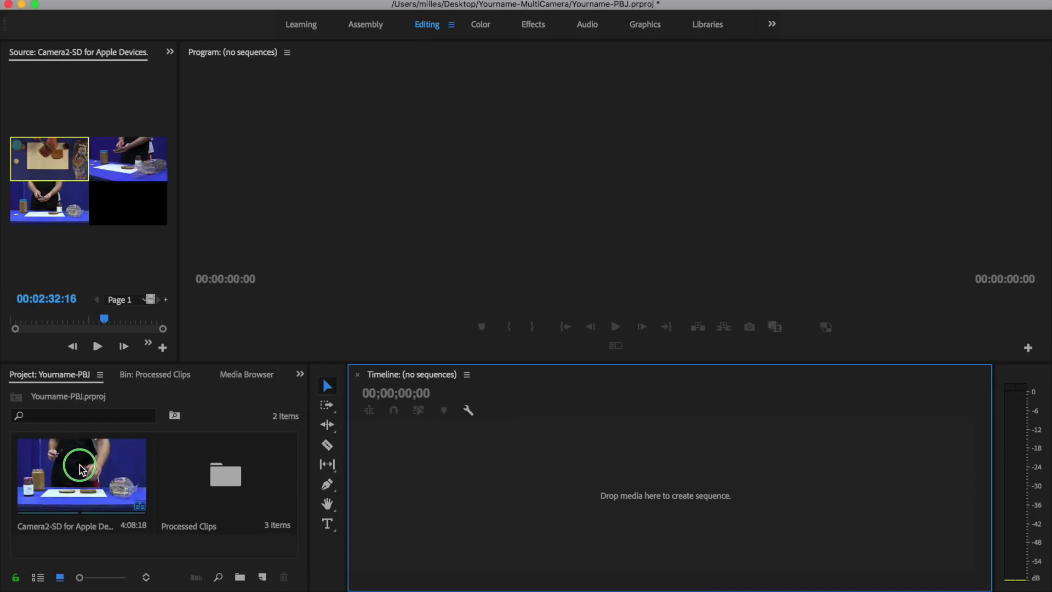
scroll(158, 524, "down", 8)
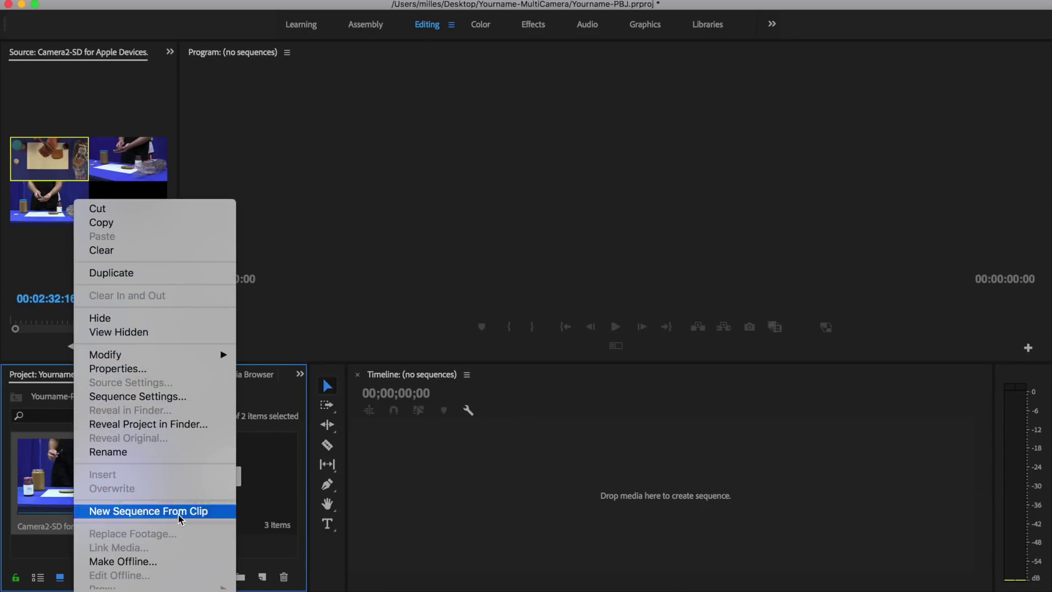
scroll(179, 585, "down", 4)
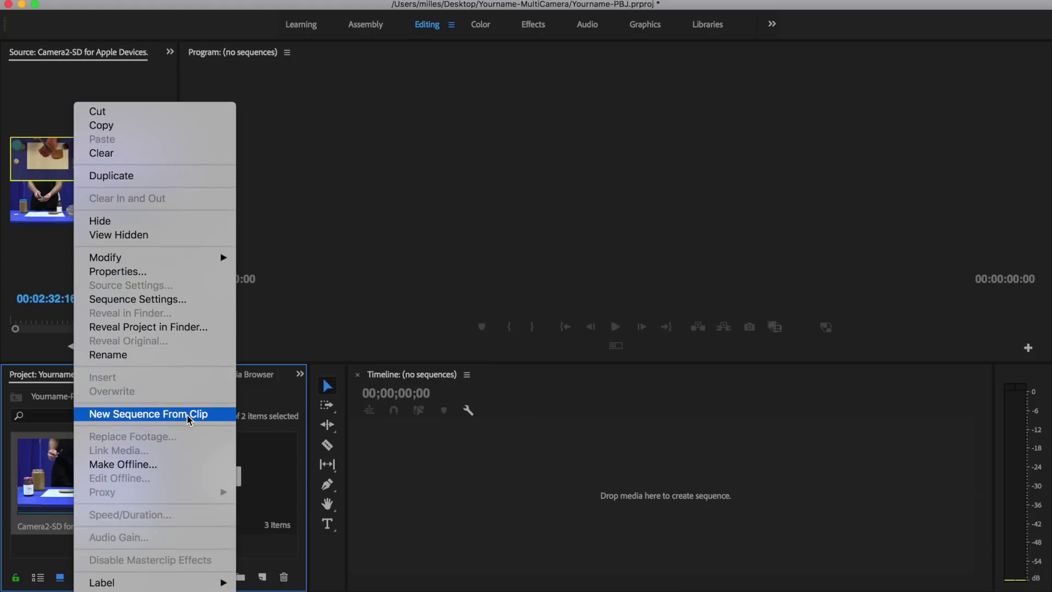
left_click(187, 415)
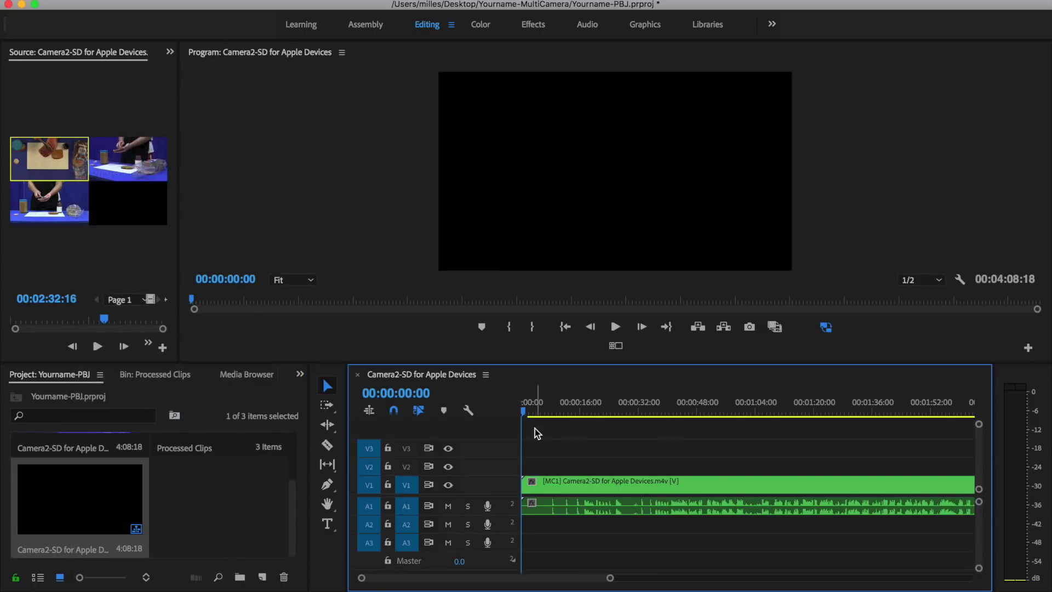
left_click(525, 412)
left_click_drag(525, 411, 580, 409)
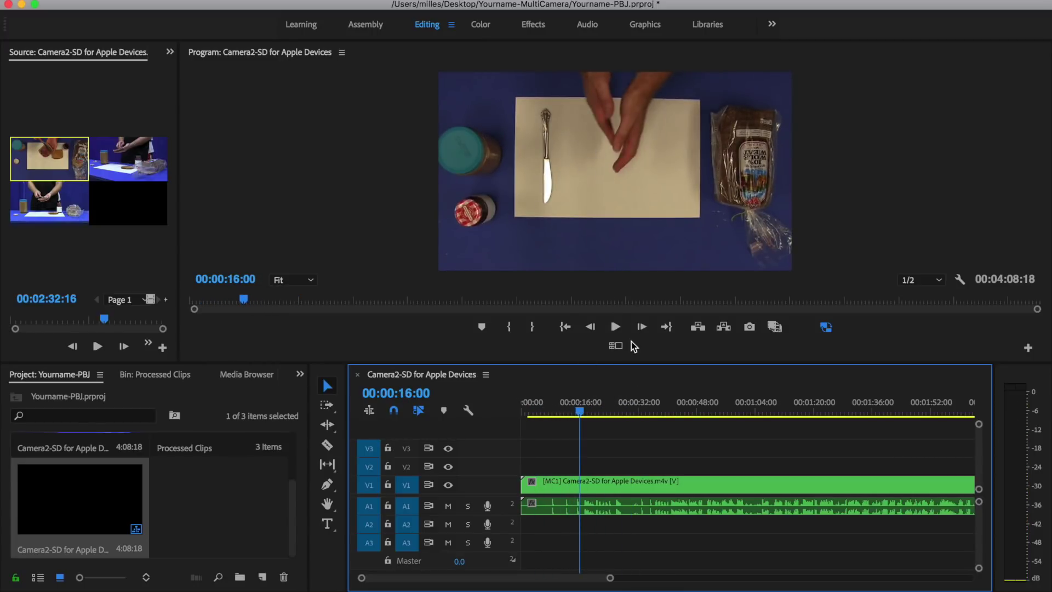
mouse_move(296, 517)
left_mouse_down()
mouse_move(296, 463)
mouse_move(294, 501)
left_mouse_up()
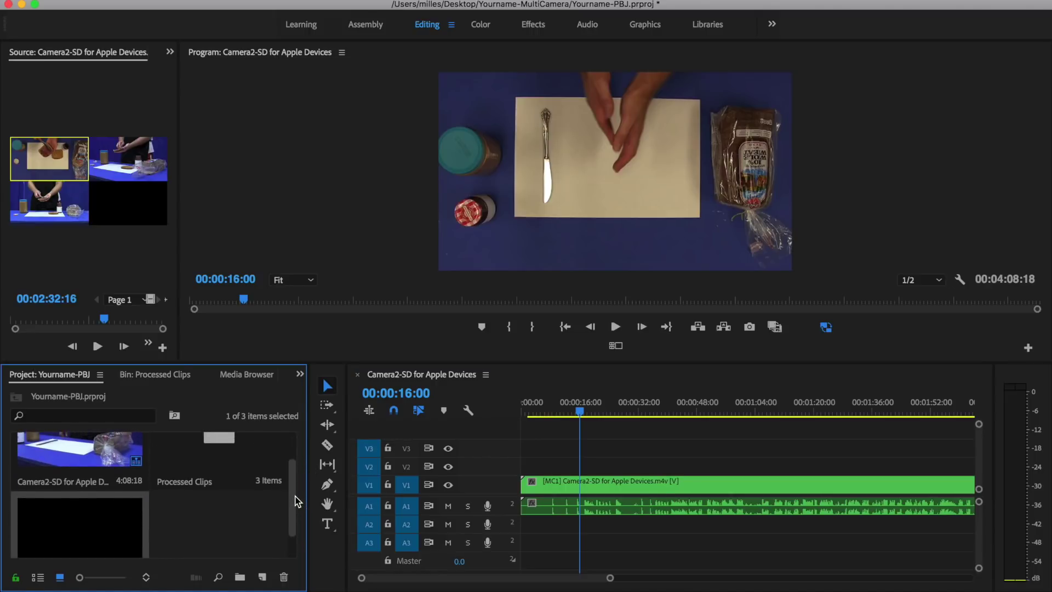
right_click(631, 484)
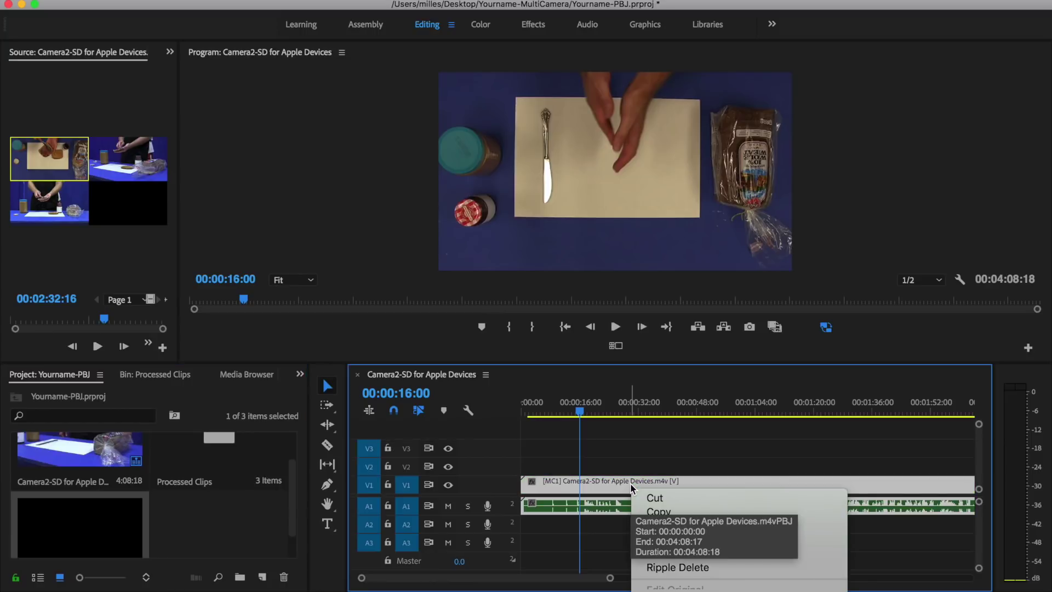
mouse_move(713, 588)
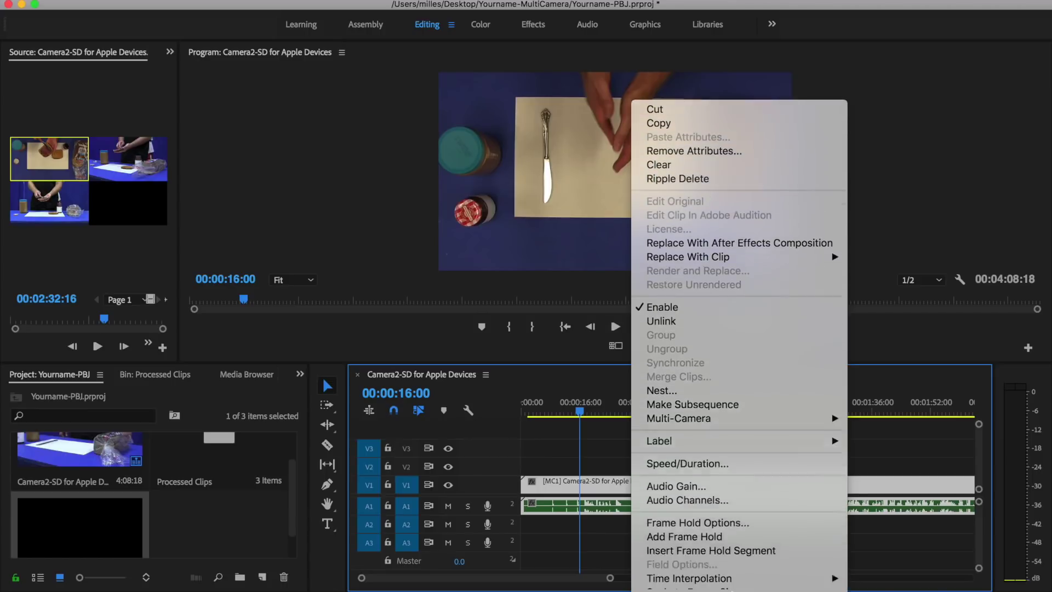
mouse_move(732, 405)
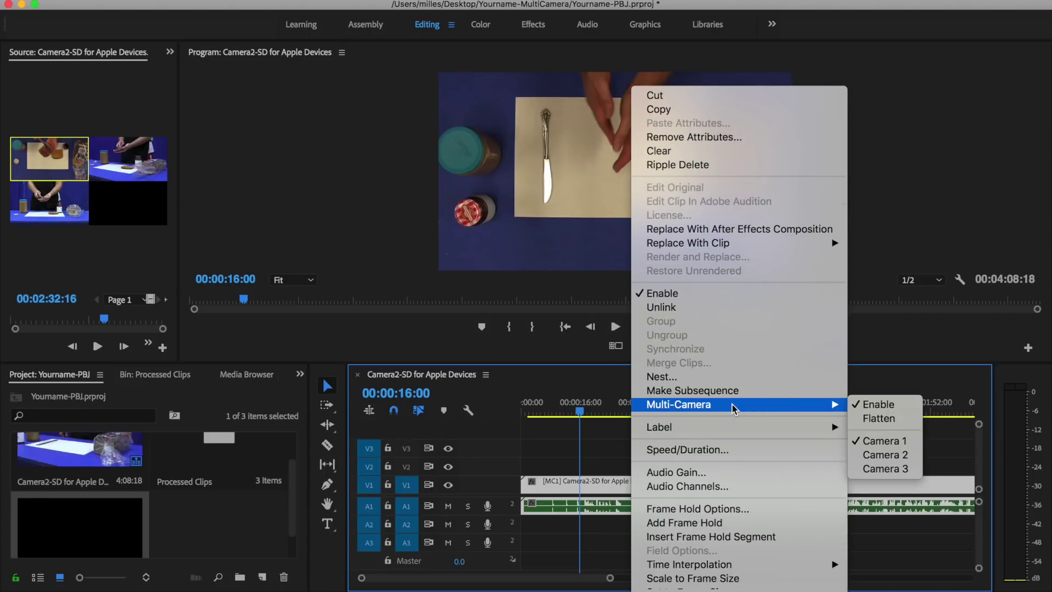
left_click(881, 407)
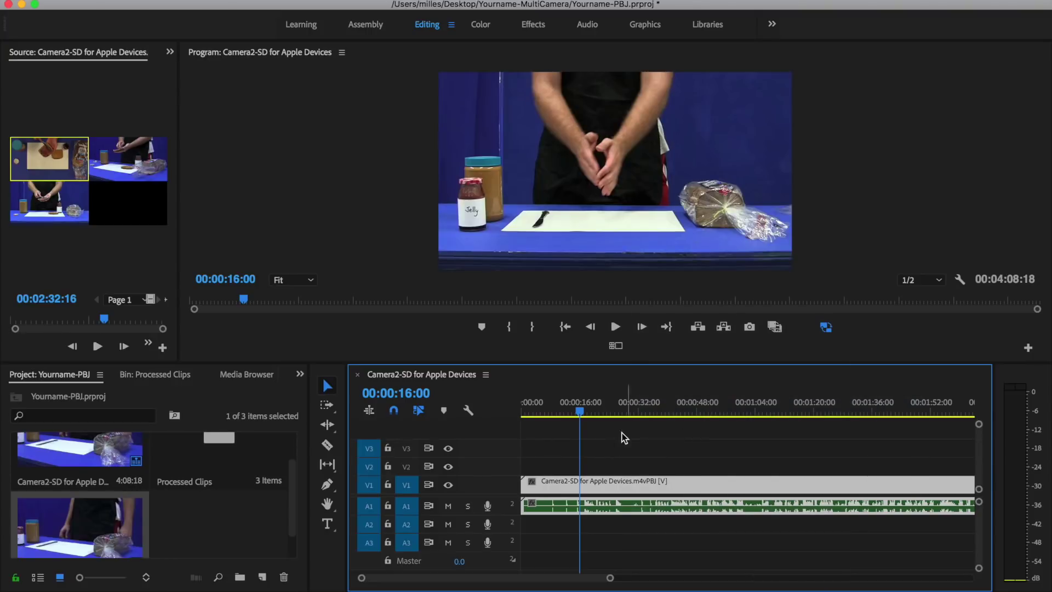
right_click(586, 489)
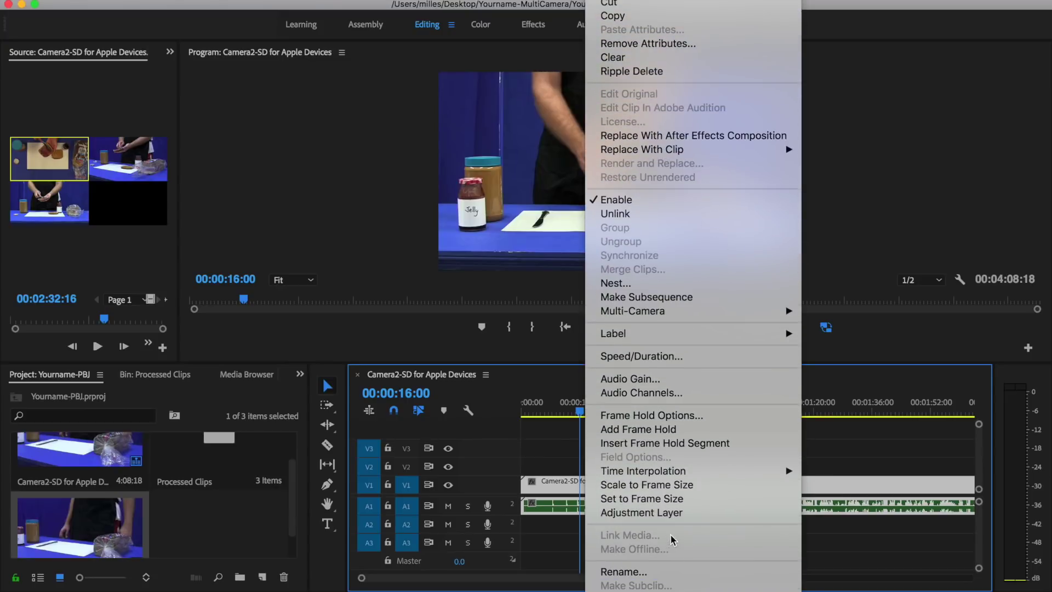
scroll(676, 527, "down", 3)
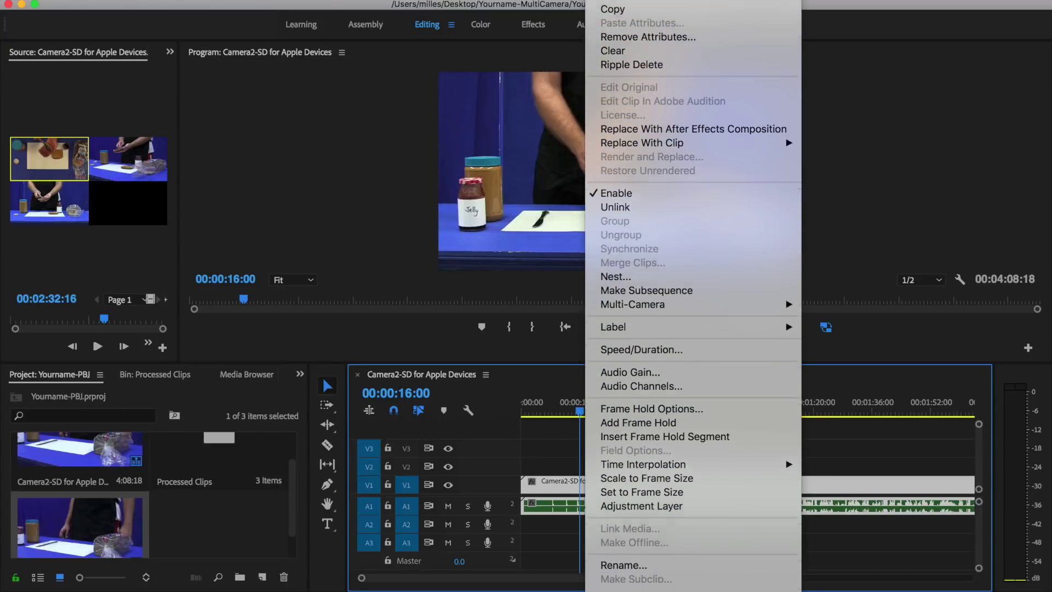
mouse_move(706, 254)
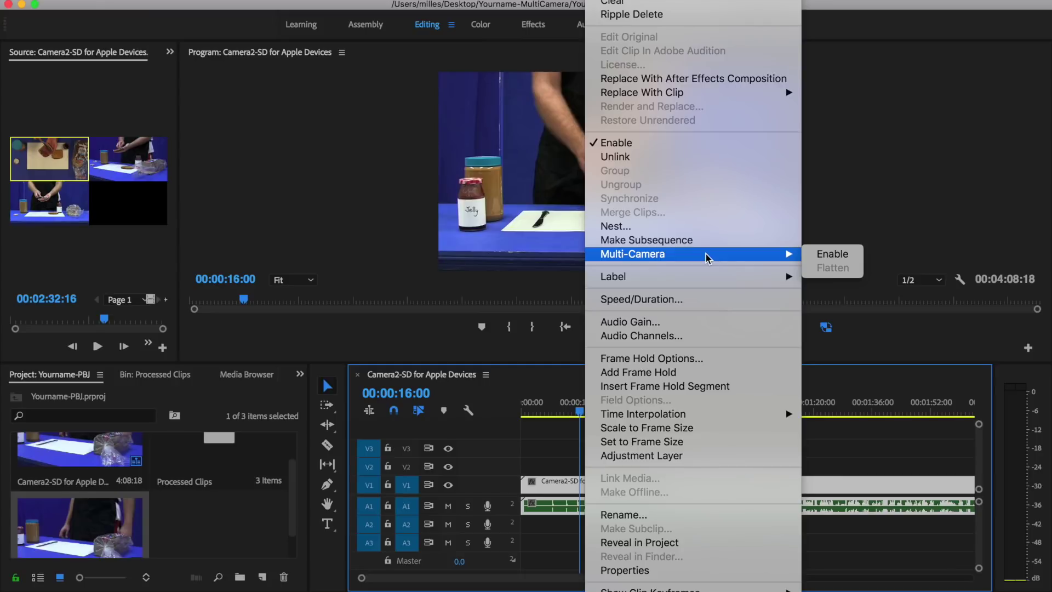
left_click(831, 257)
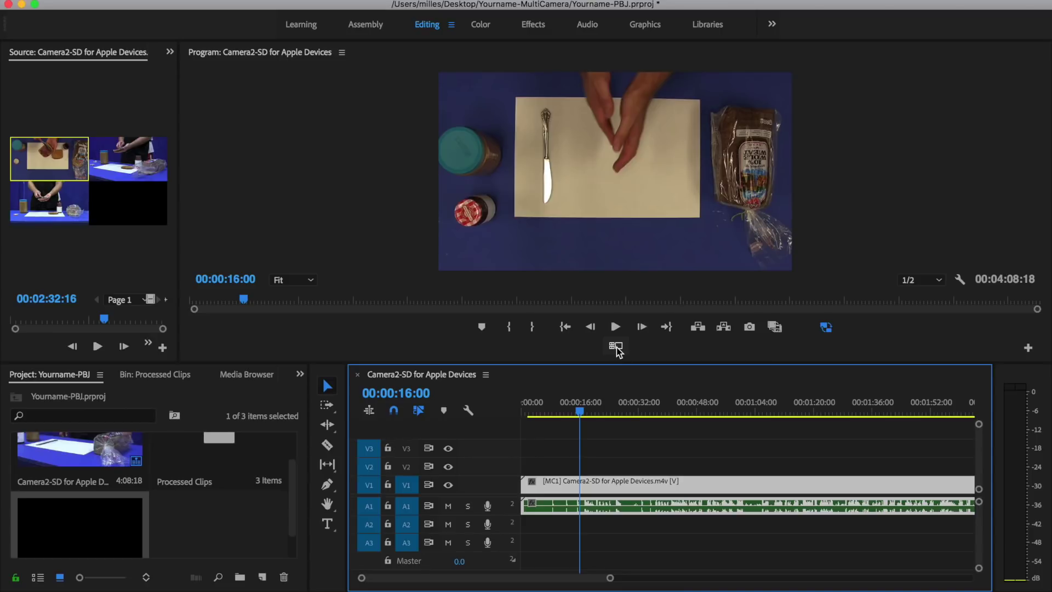
Turn on the Program monitor's multi-camera view and bring up its Button Editor.
left_click(618, 349)
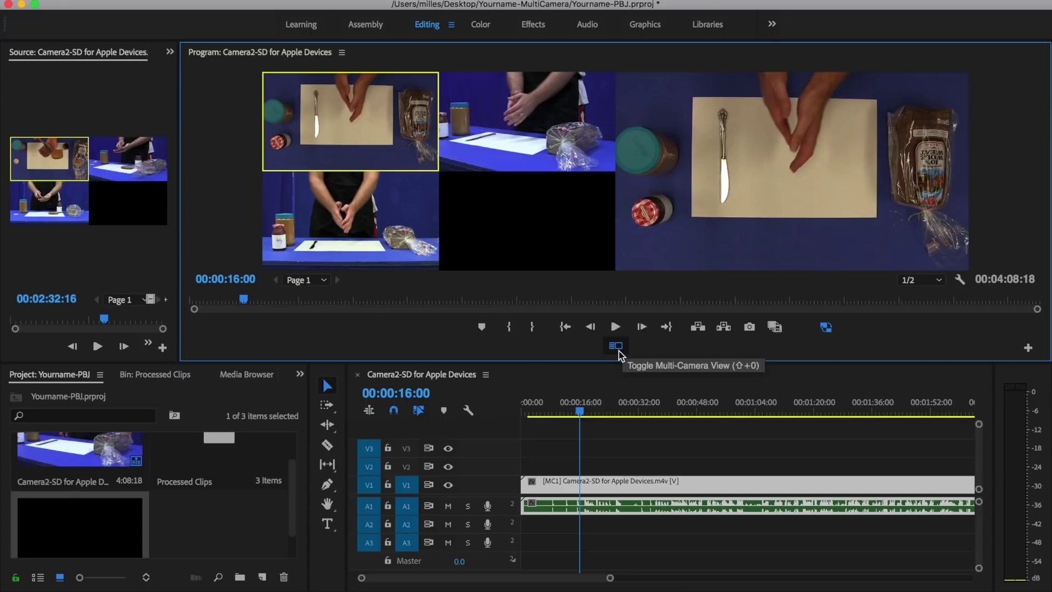
left_click(1028, 348)
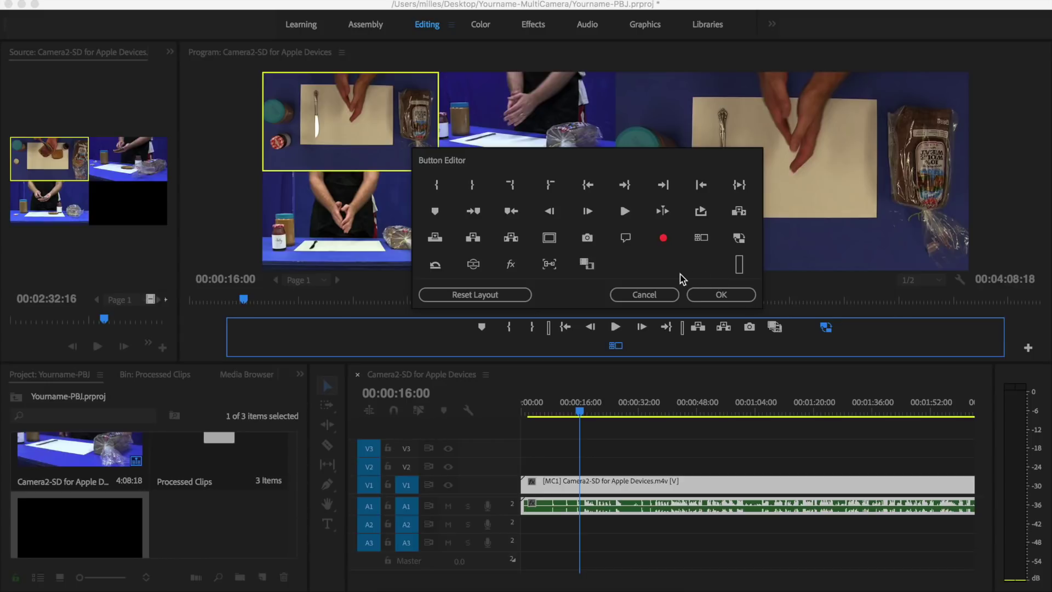
Add the Multi-Camera Record On/Off button to the Program monitor's button bar and confirm with OK.
left_click(667, 245)
left_click_drag(667, 246, 660, 348)
left_click(710, 296)
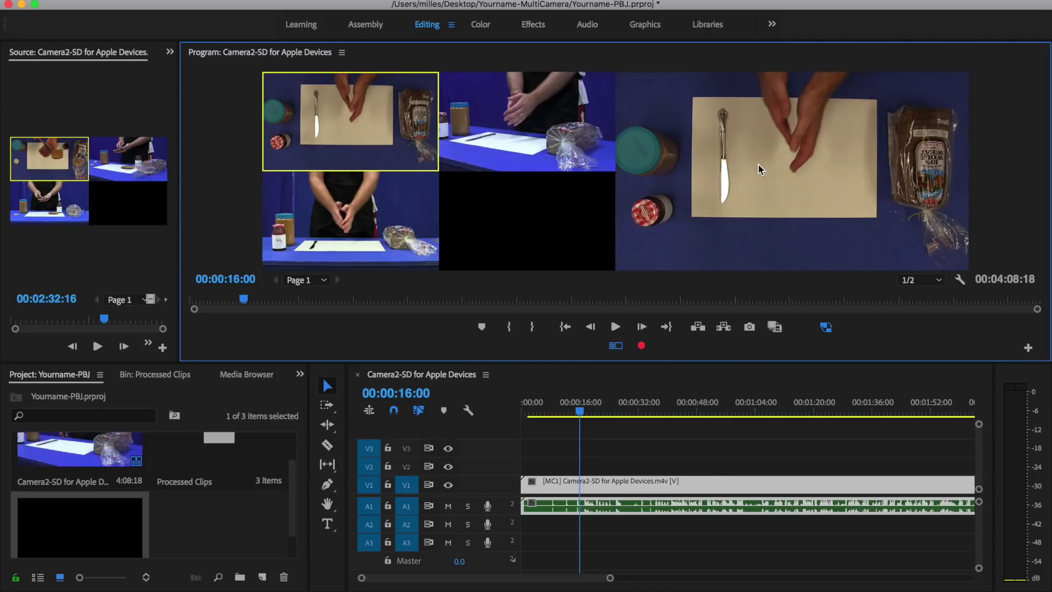
Scrub the playhead from the sequence start to about 00:00:16:23 to preview the camera angles.
left_click_drag(579, 420, 528, 415)
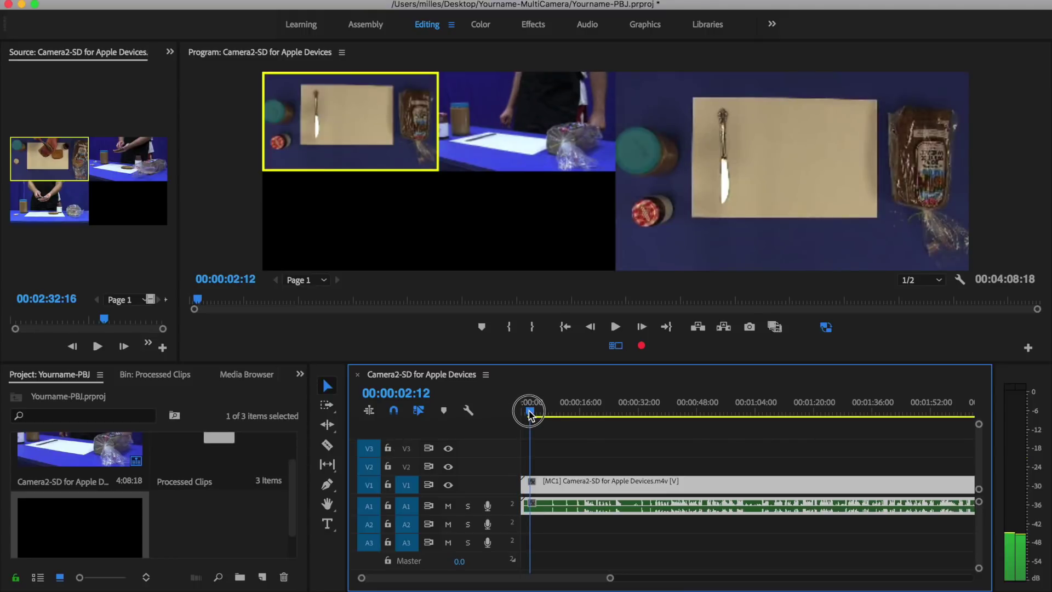
left_click_drag(531, 414, 523, 415)
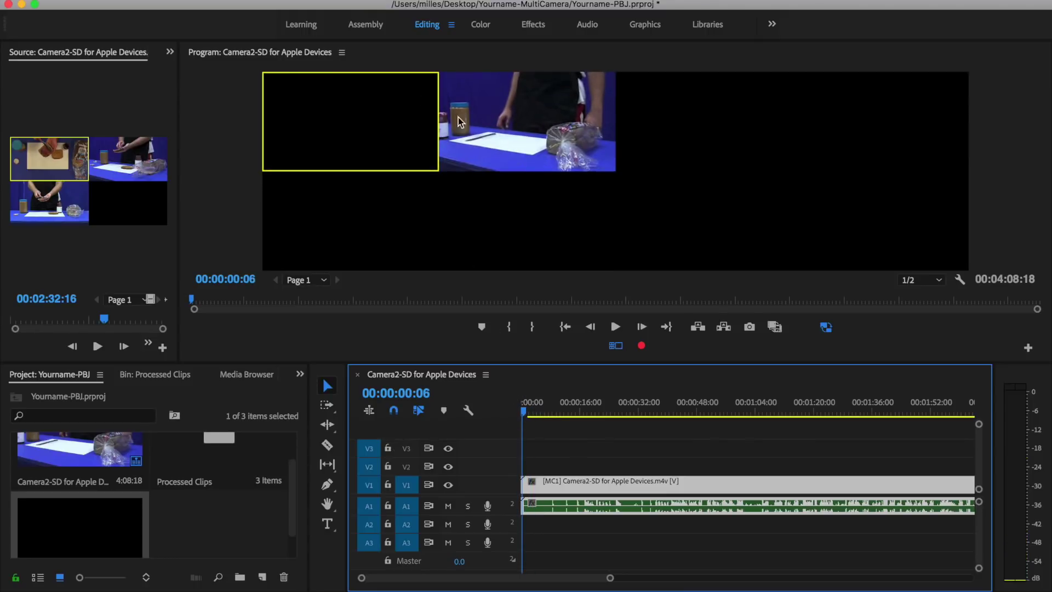
left_click_drag(524, 410, 555, 415)
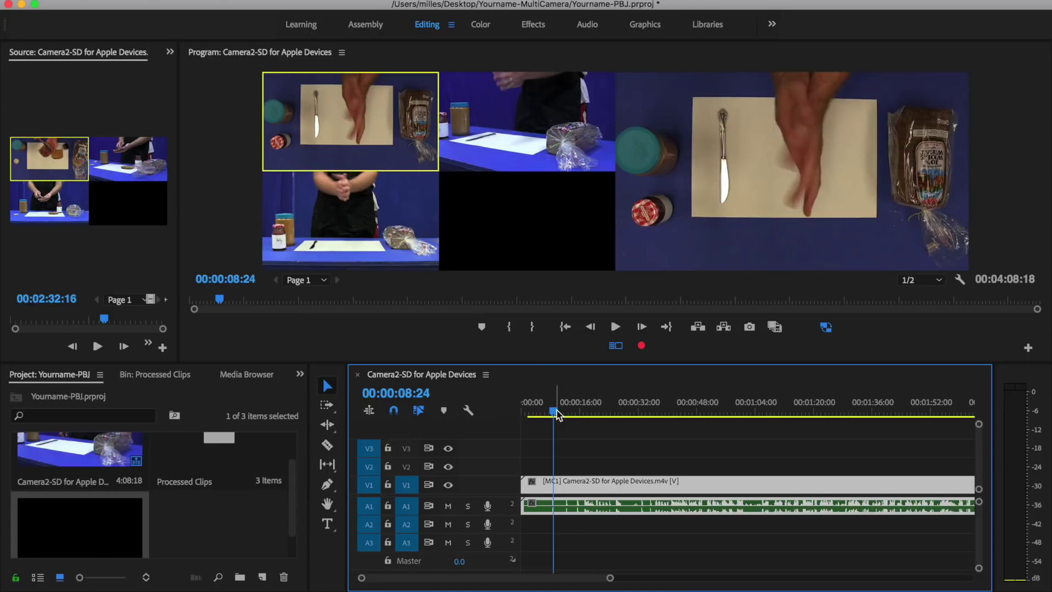
left_click_drag(557, 411, 587, 410)
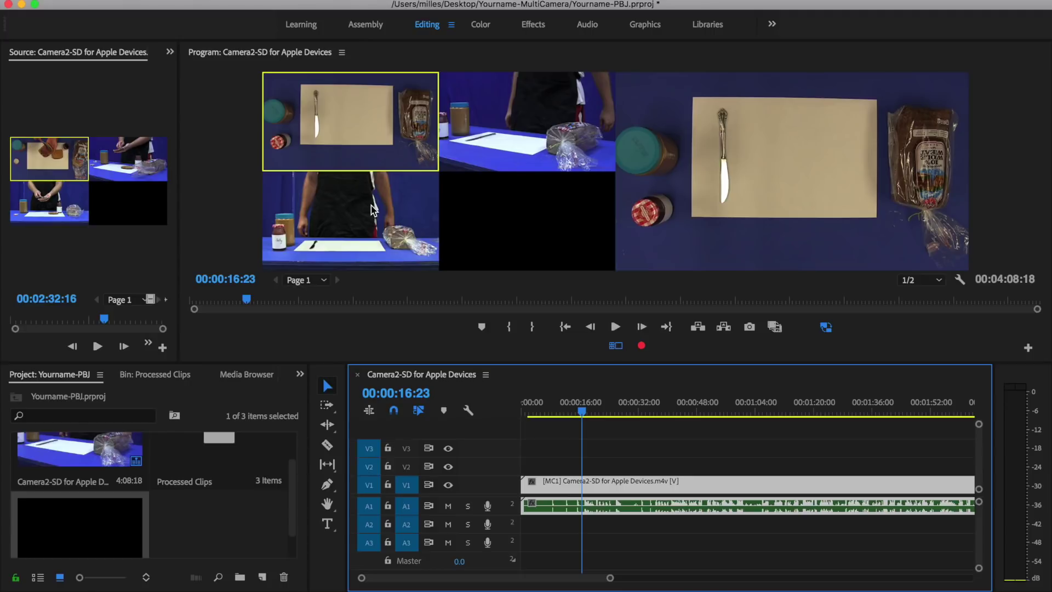
Start playback and cut live between Cameras 2, 3, 1, 2, 3 and 1 via the monitor quadrants.
key("space")
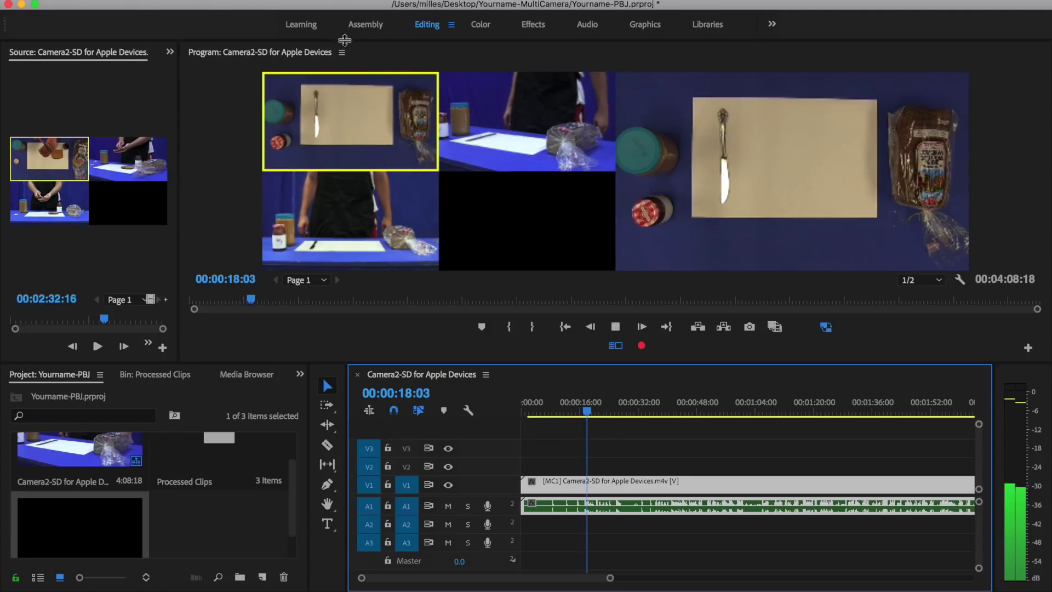
left_click(511, 111)
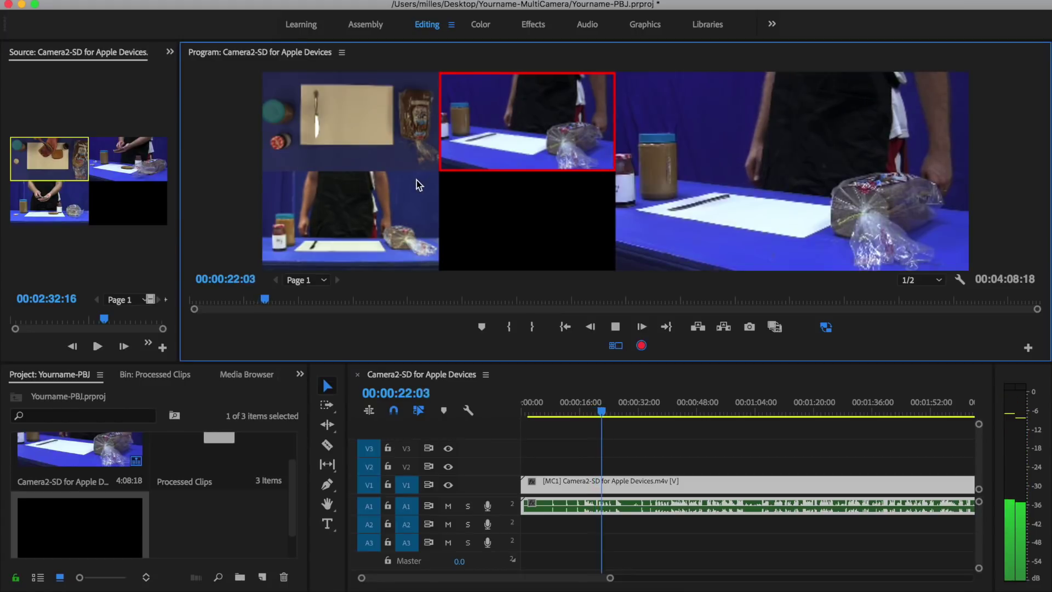
left_click(375, 211)
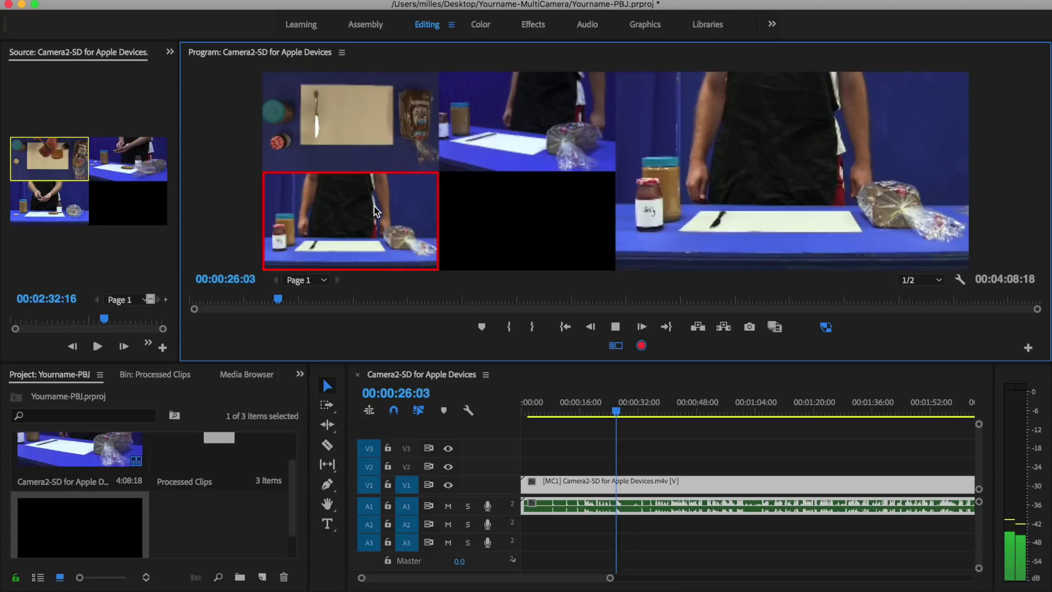
left_click(382, 124)
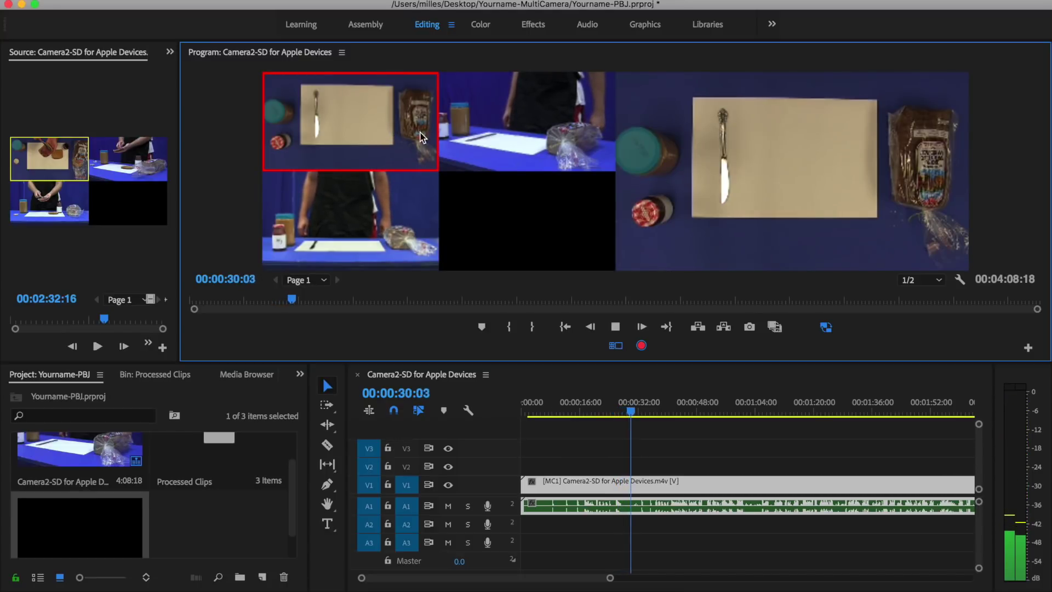
left_click(535, 129)
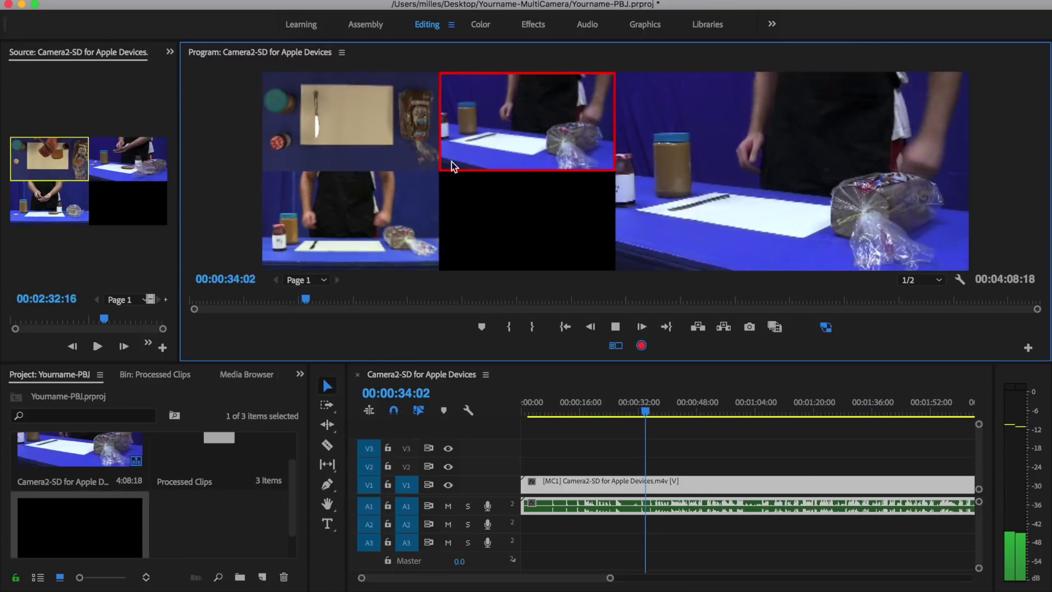
left_click(386, 194)
left_click(362, 102)
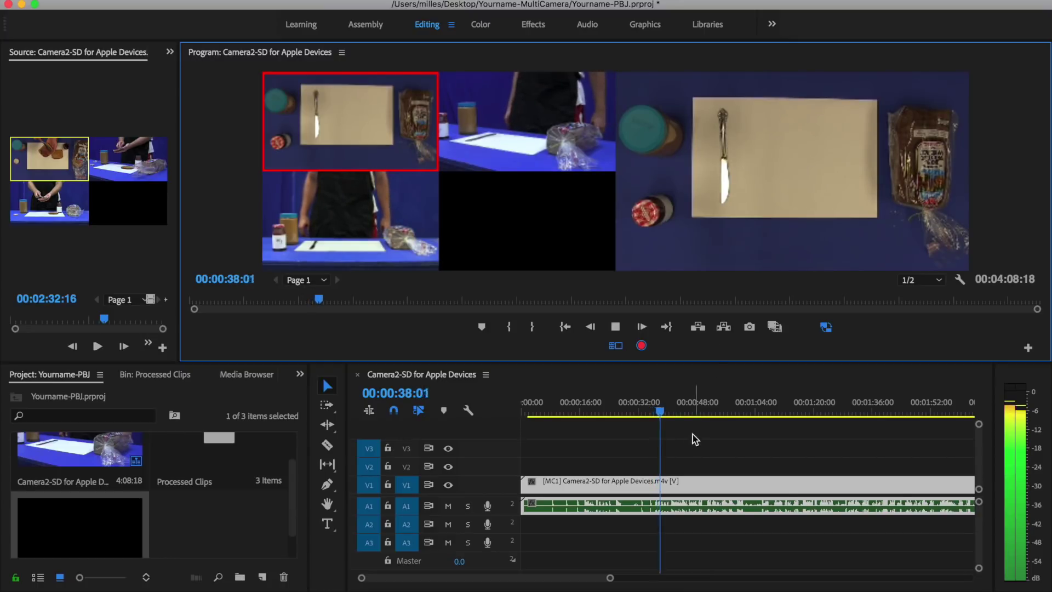
Keep switching angles with keys 2, 3, 1, 2, 3, 1, 2, 3, ending on Camera 3.
key("XF86AudioMute")
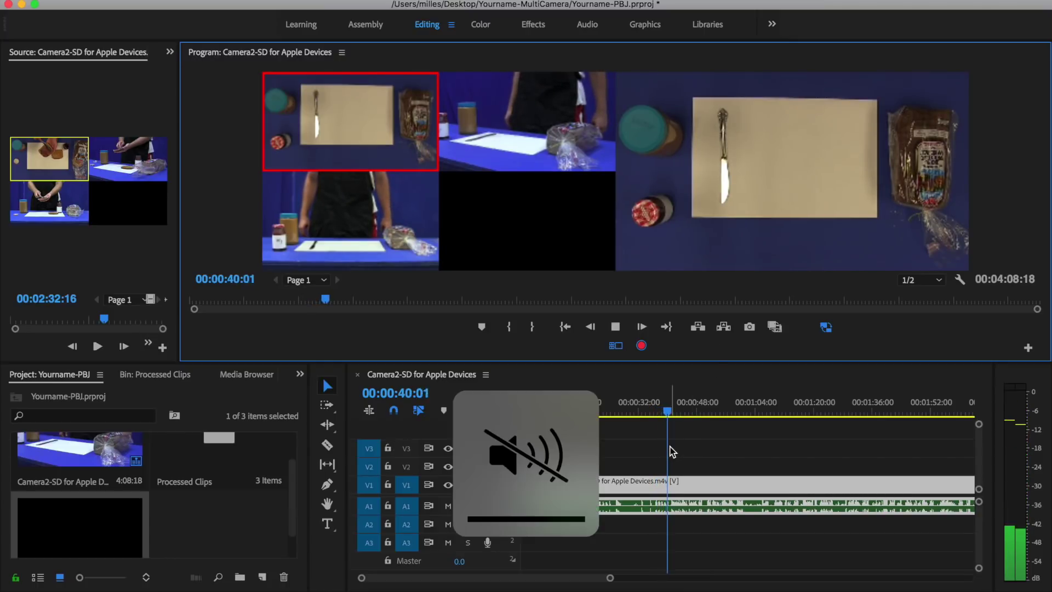
key("XF86AudioMute")
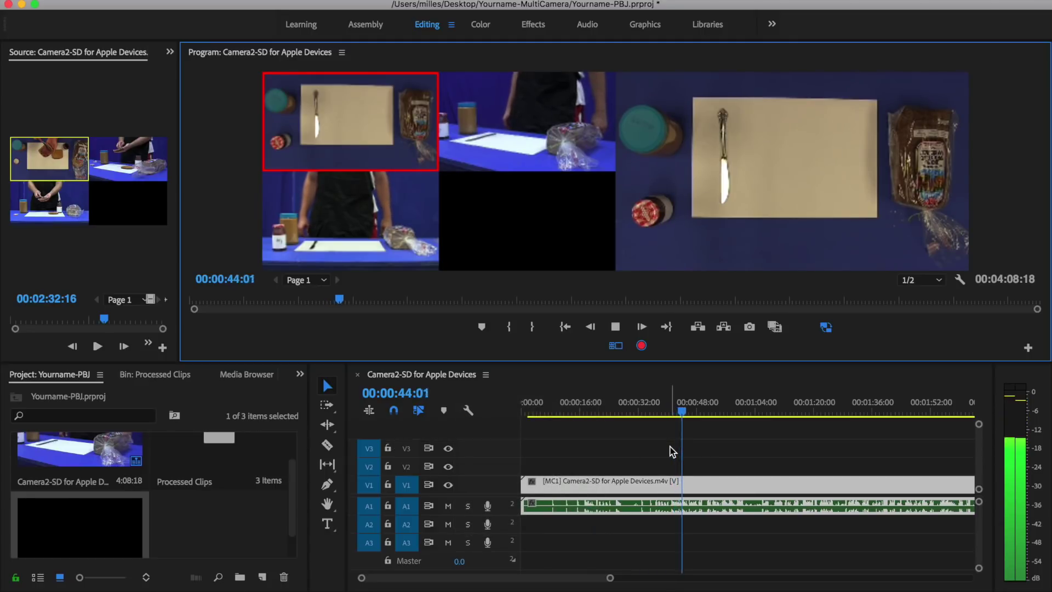
key("2")
key("3")
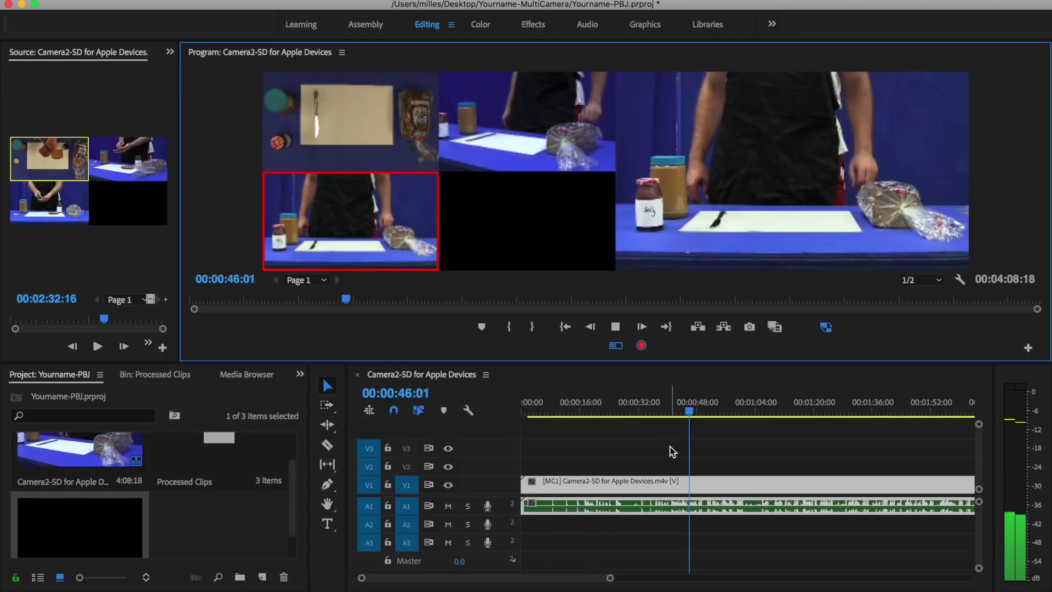
key("1")
key("2")
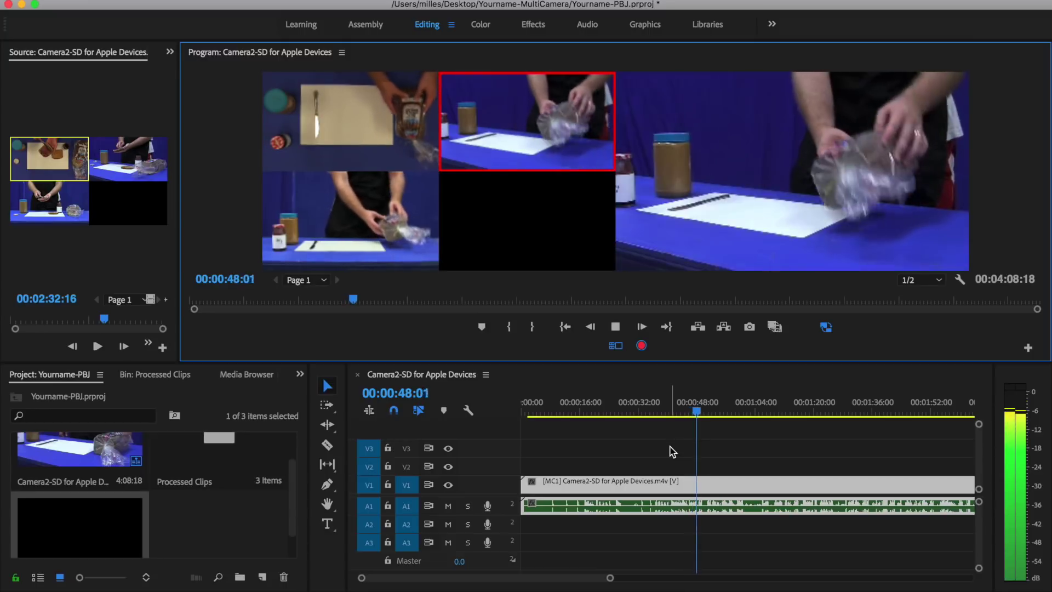
key("3")
key("1")
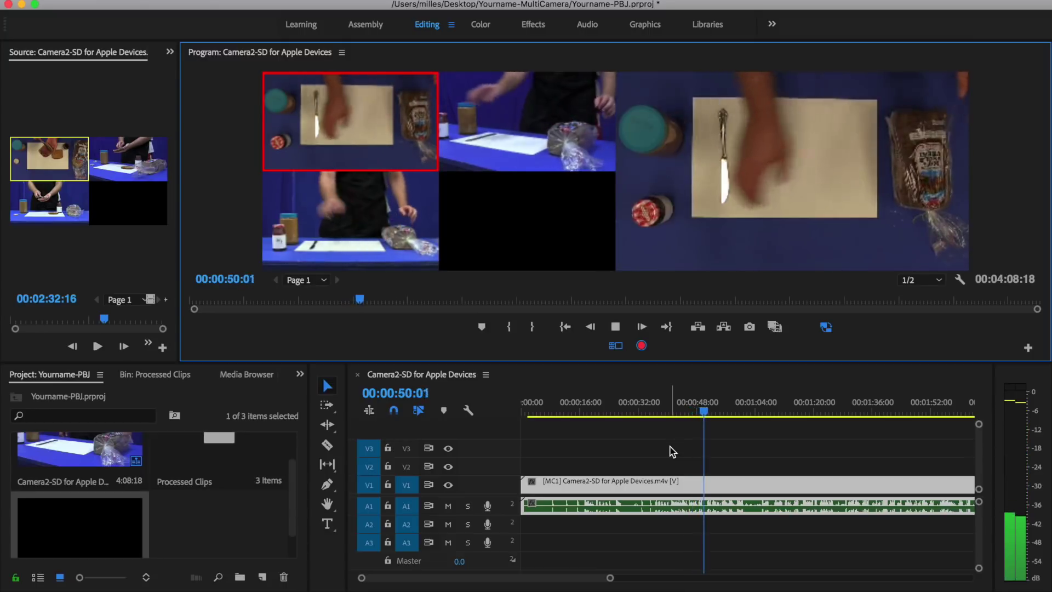
key("2")
key("3")
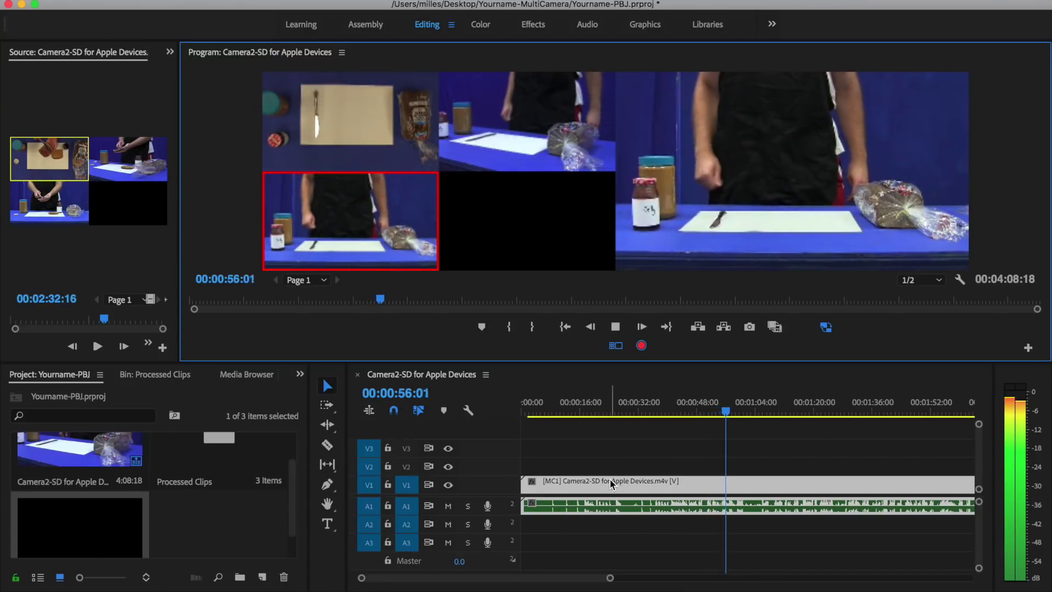
Stop to commit the angle cuts, then replay from about 24 seconds and stop at 00:00:31:29.
key("space")
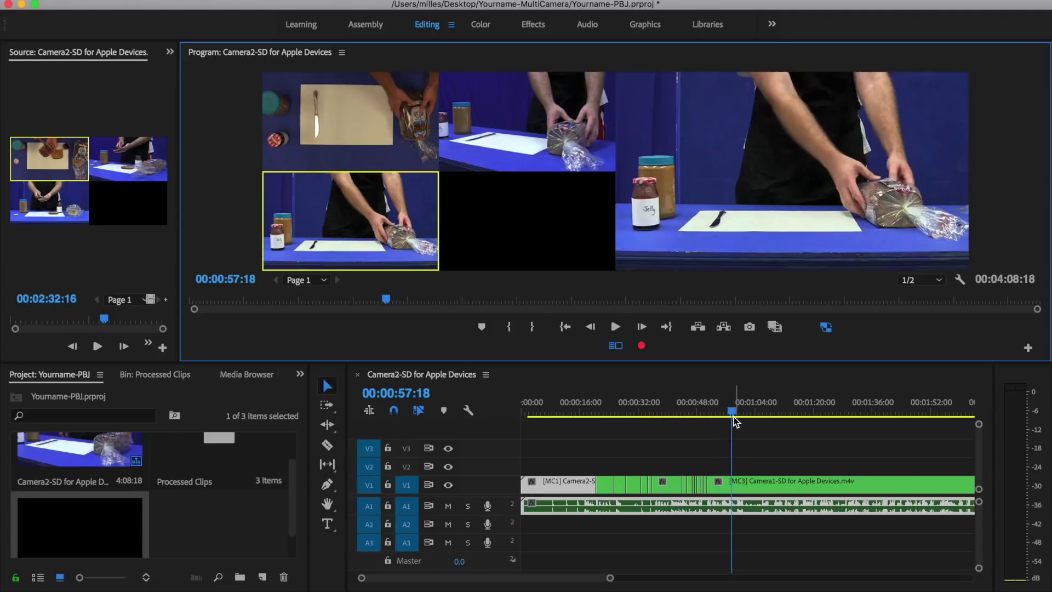
left_click_drag(732, 412, 612, 410)
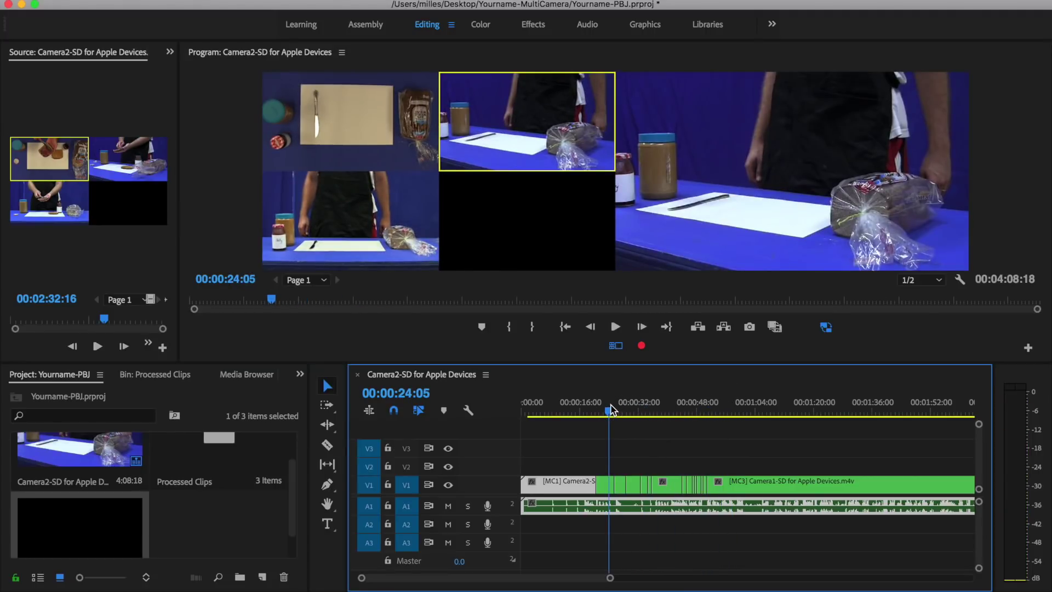
key("space")
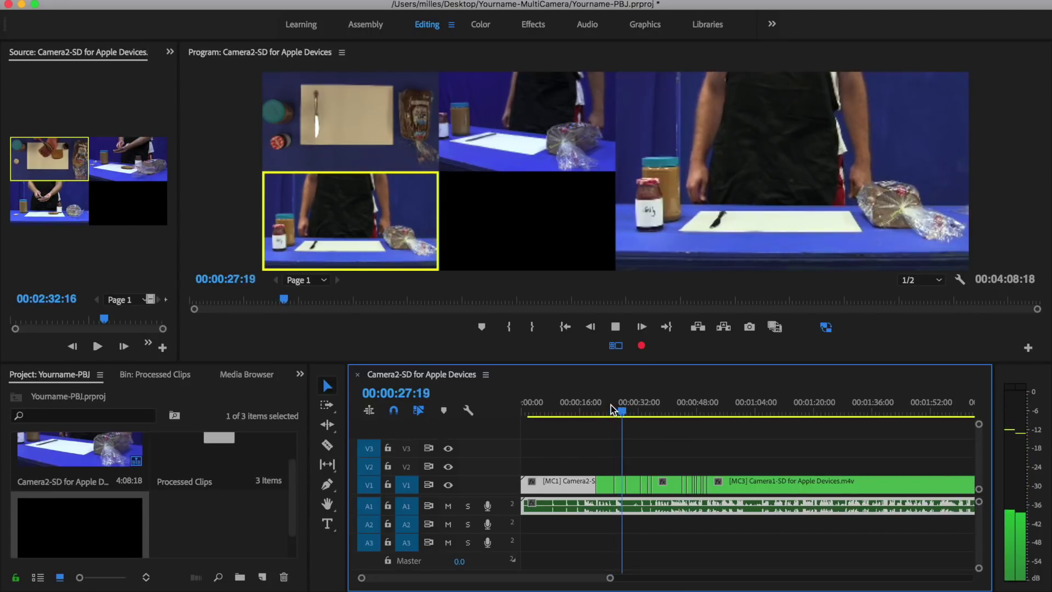
key("1")
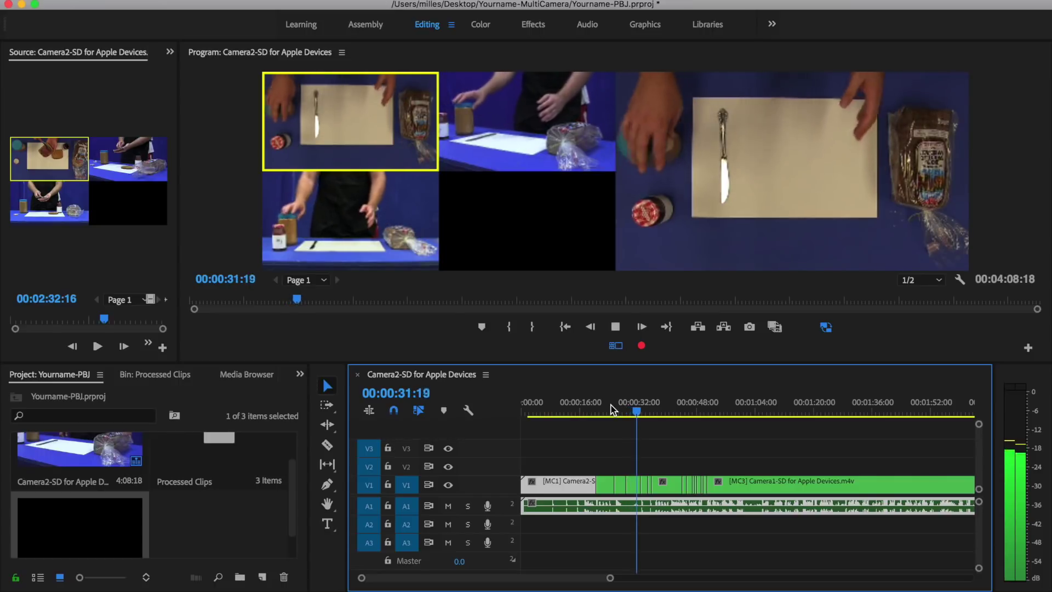
key("space")
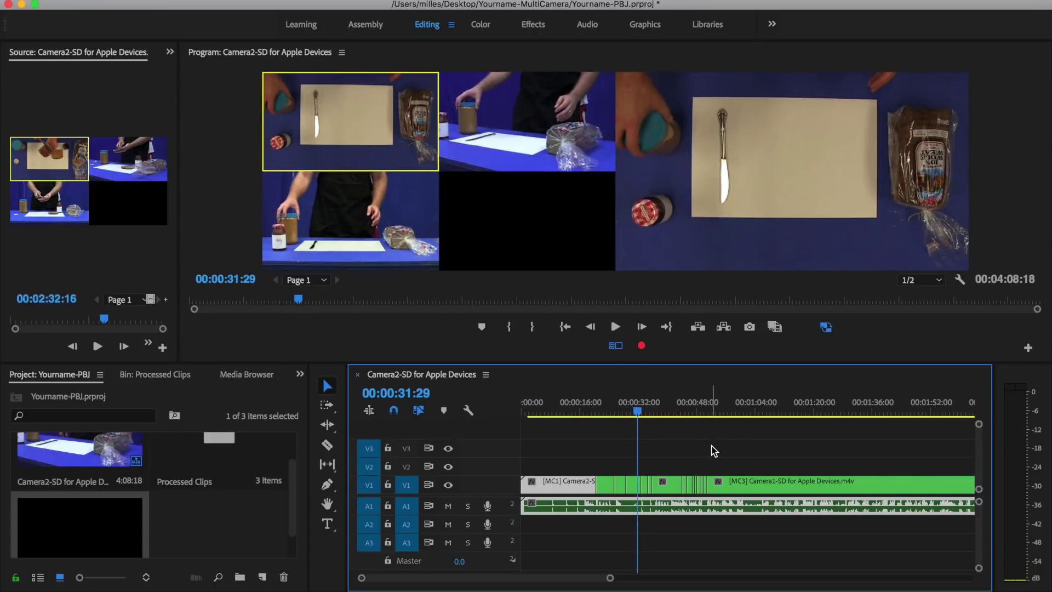
Switch the V1 segment at about 39 seconds to the Camera 2 angle.
double_click(670, 484)
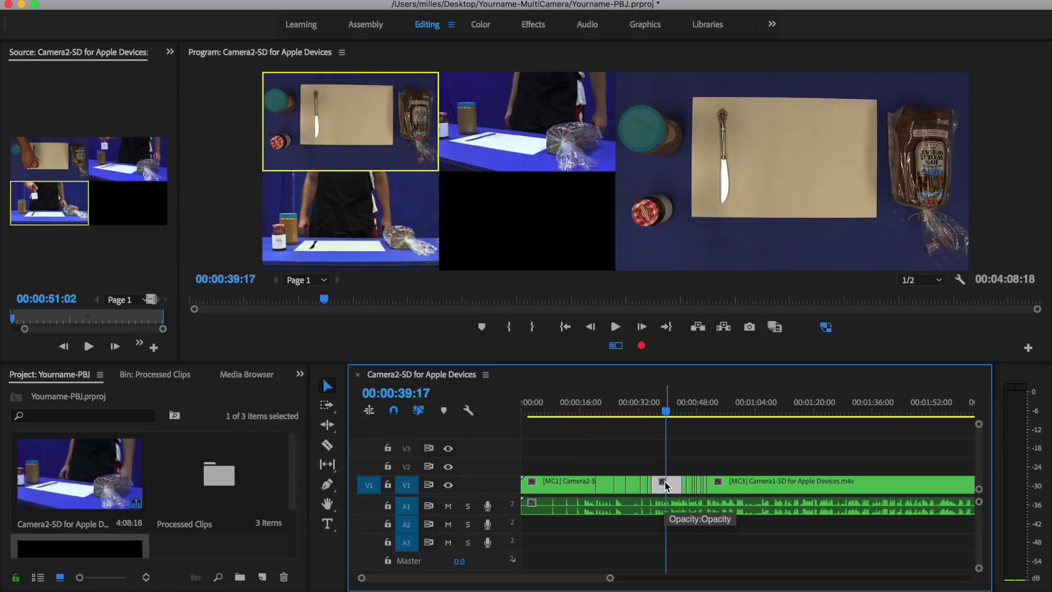
right_click(673, 482)
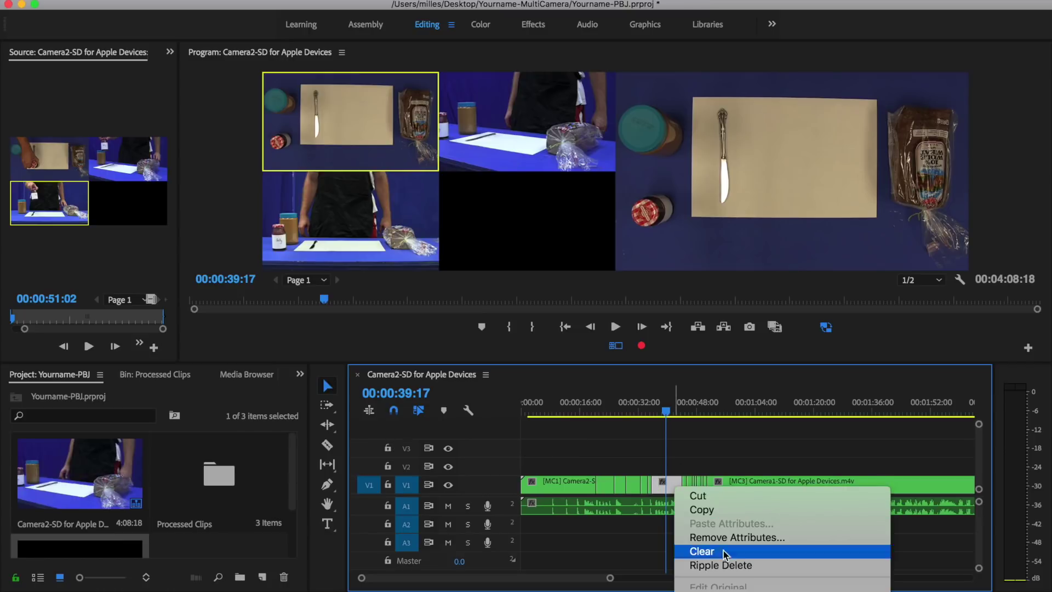
scroll(725, 555, "down", 3)
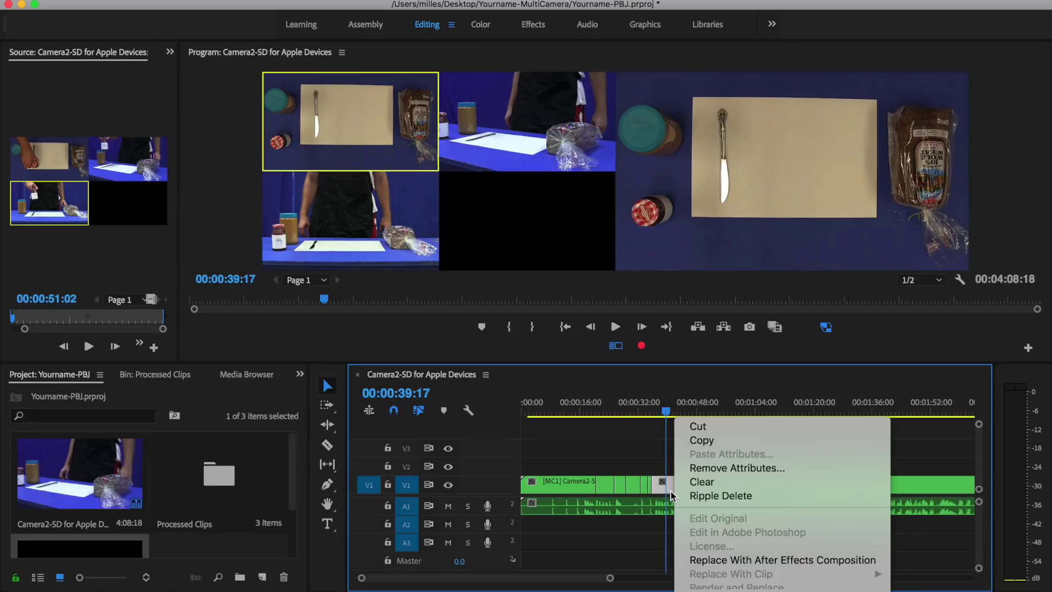
scroll(766, 586, "down", 5)
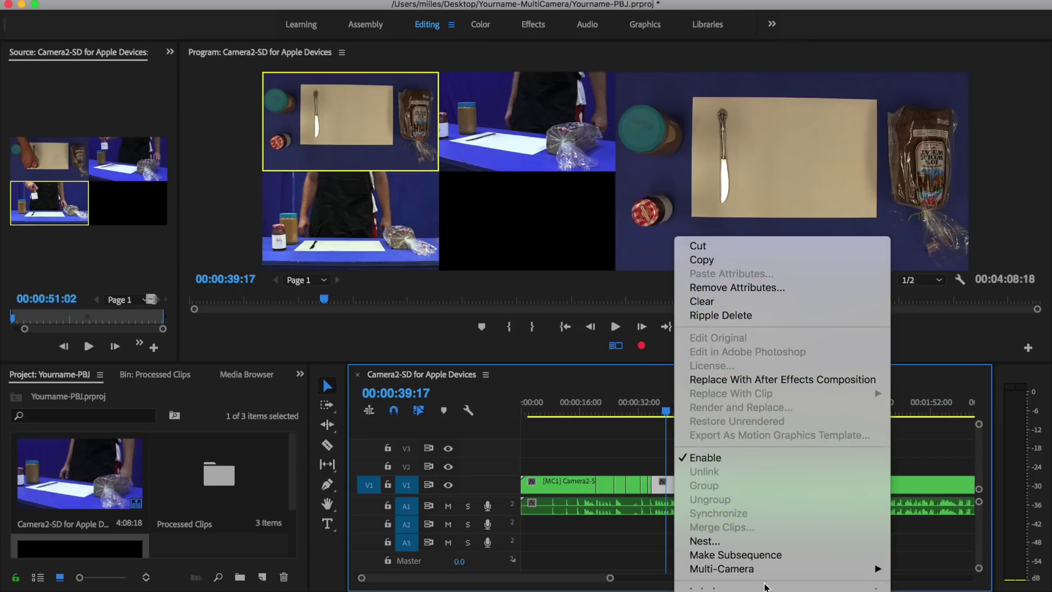
mouse_move(771, 575)
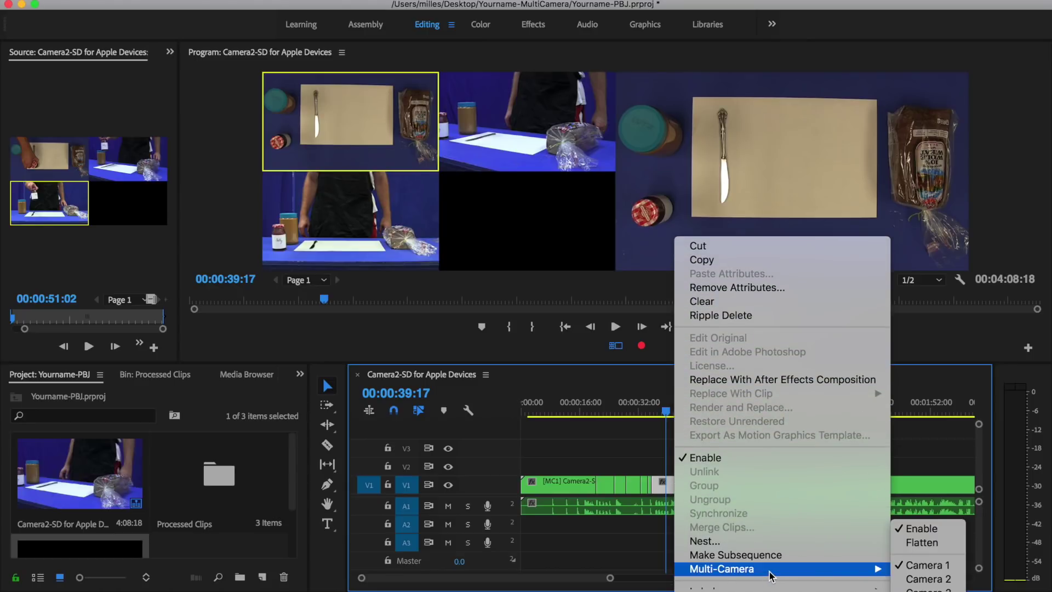
scroll(871, 560, "down", 2)
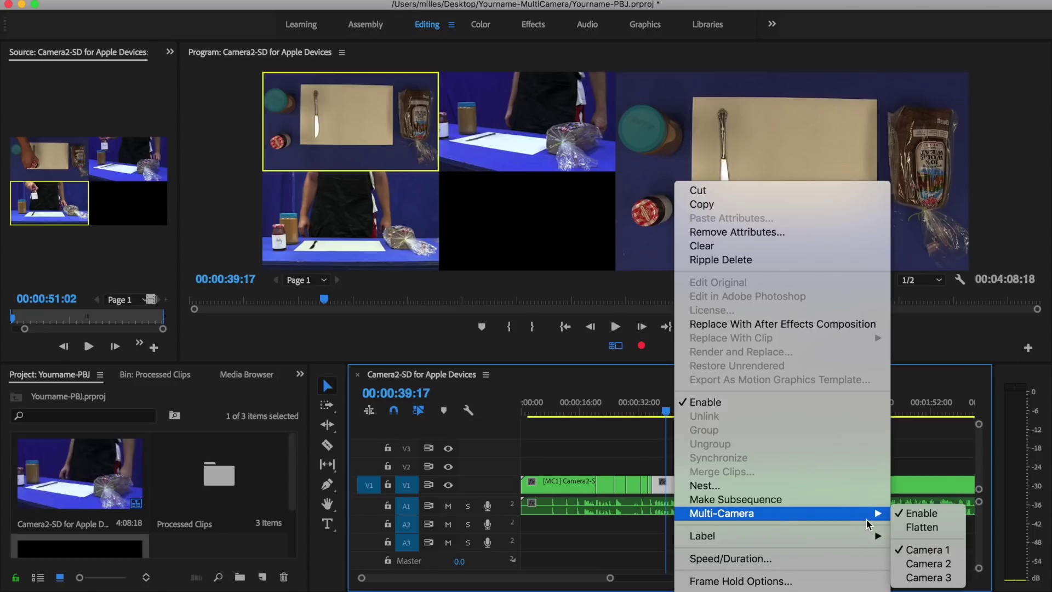
left_click(925, 564)
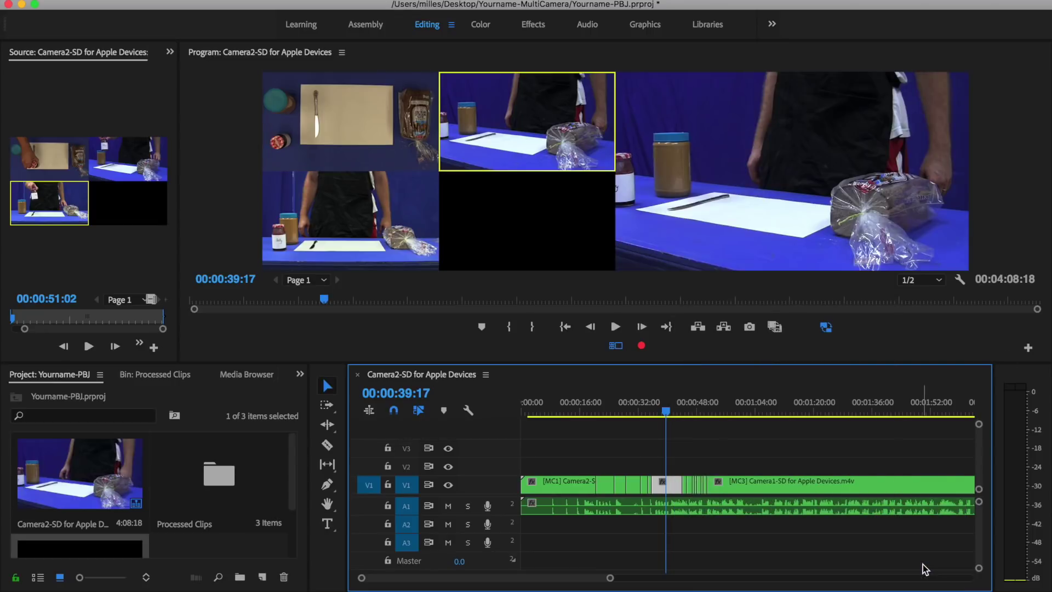
Switch the V1 section at about 30 seconds to Camera 3 via Multi-Camera.
left_click(633, 451)
left_click(633, 406)
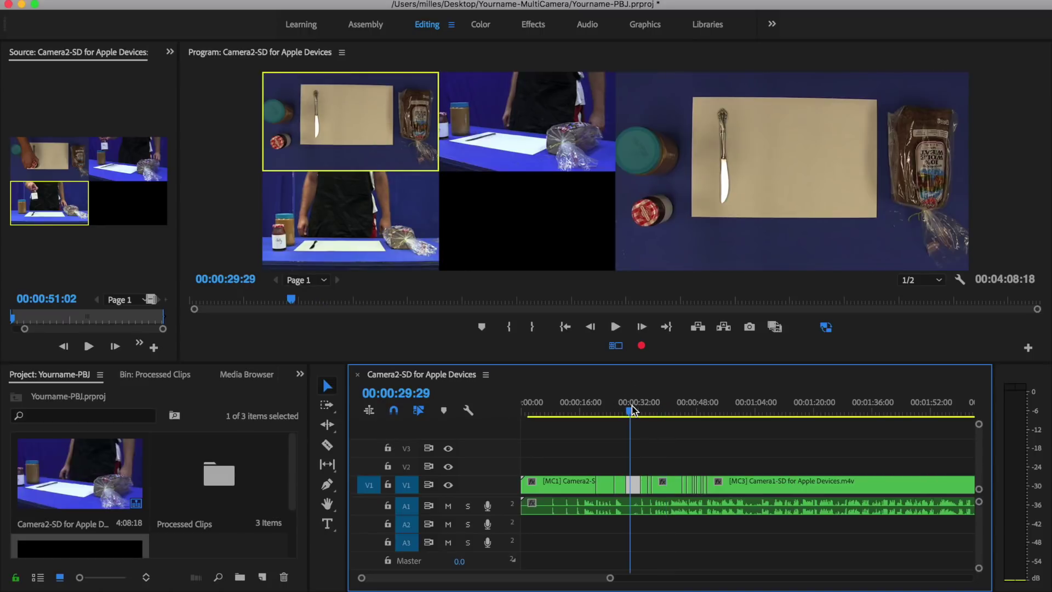
right_click(634, 486)
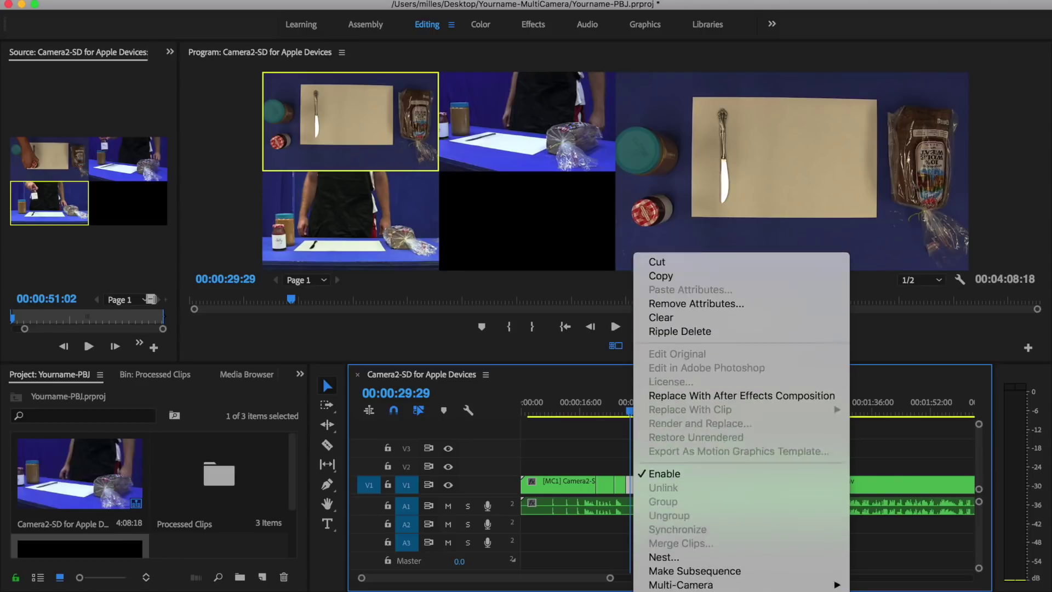
mouse_move(745, 463)
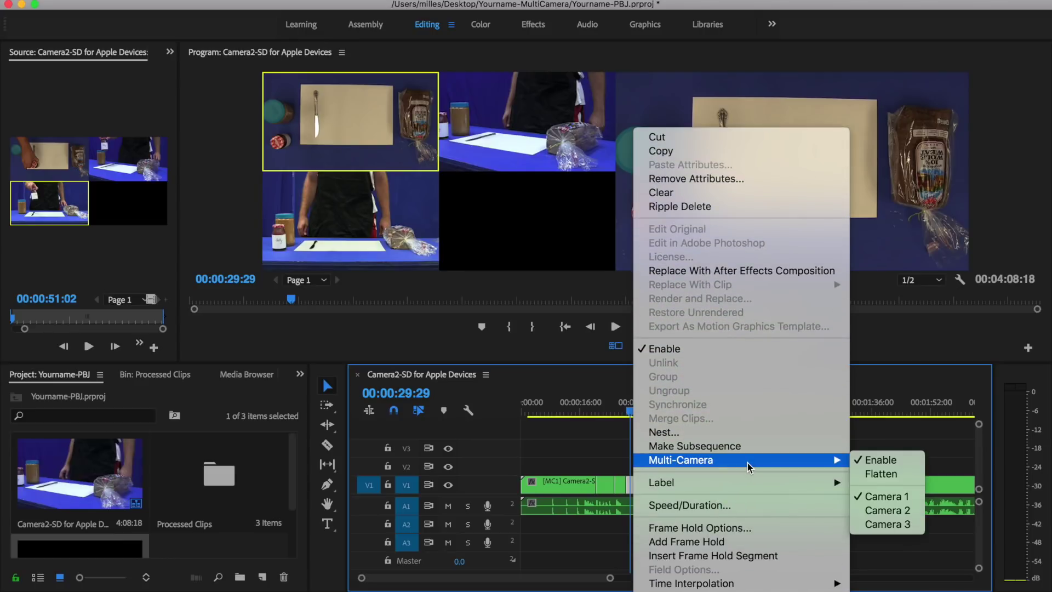
left_click(911, 527)
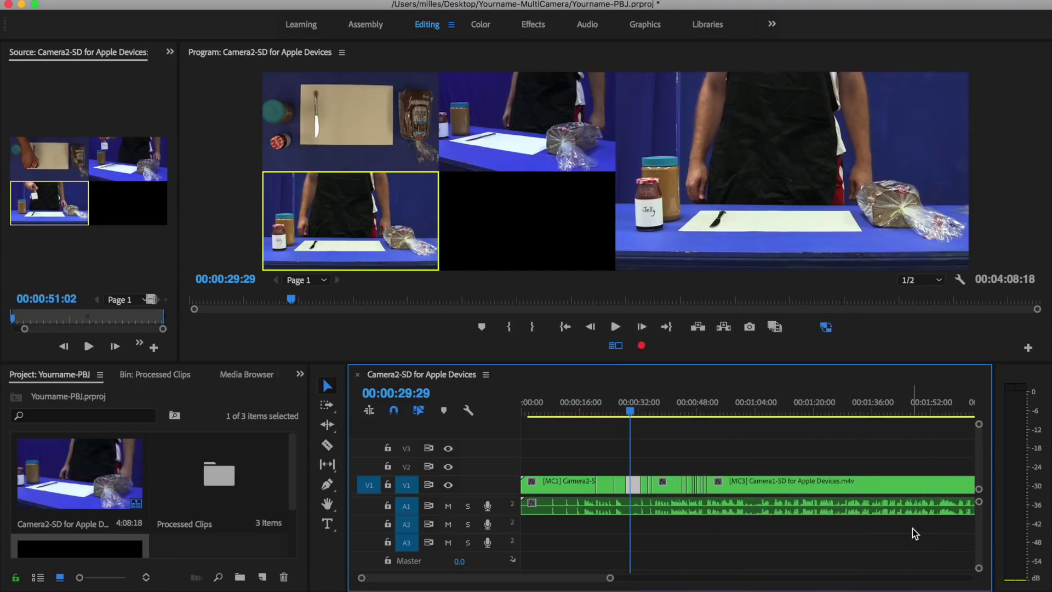
Razor the A1 audio where the opening [MC1] section ends, near 00:00:18.
left_click(785, 436)
left_click_drag(630, 405, 561, 408)
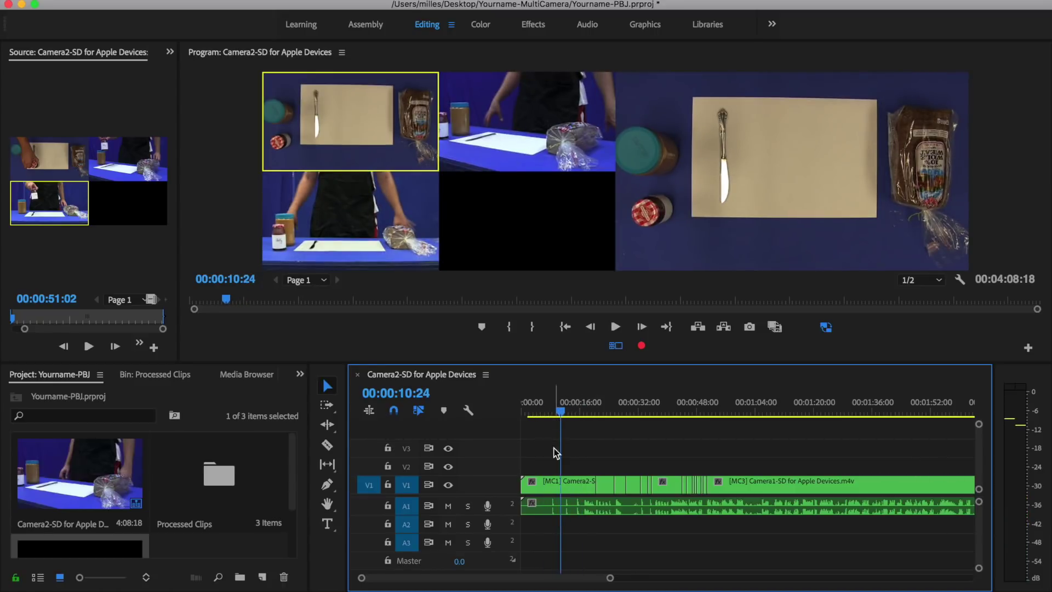
left_click(559, 484)
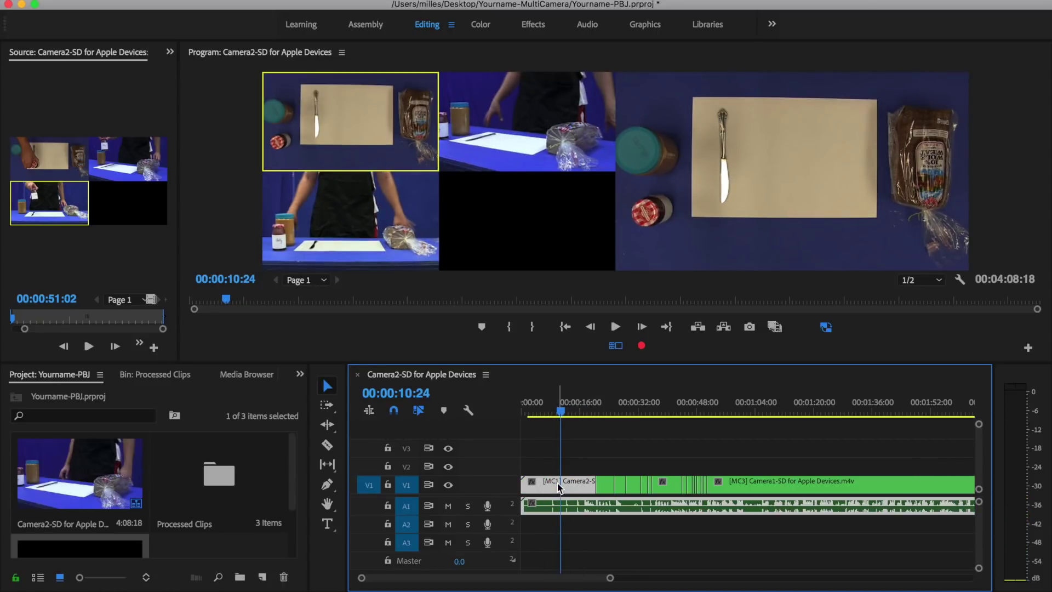
left_click(328, 447)
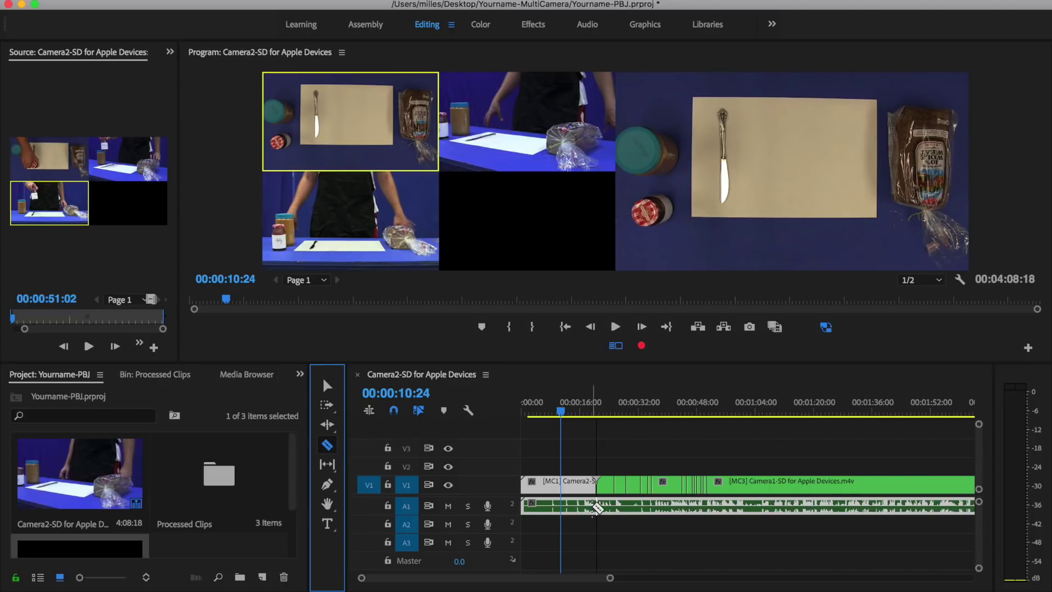
left_click(597, 507)
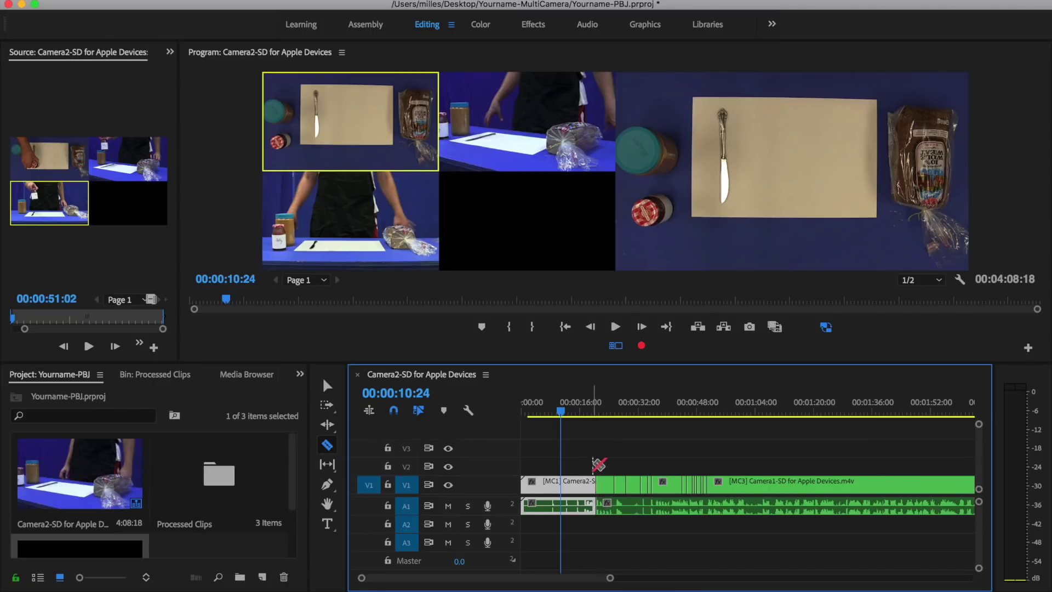
Select and delete the opening [MC1] section together with its audio.
left_click(327, 387)
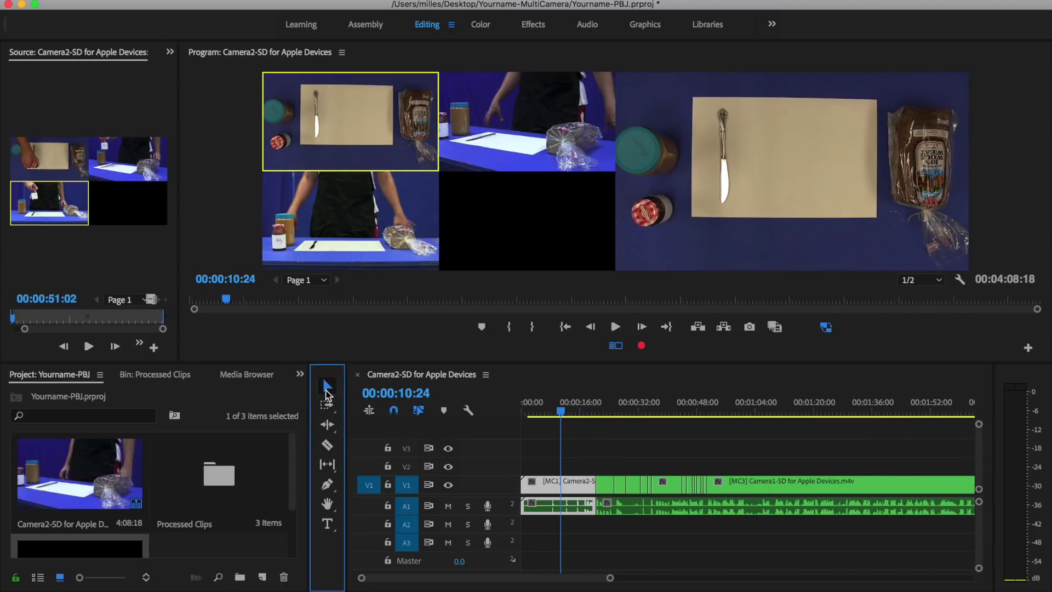
left_click(536, 466)
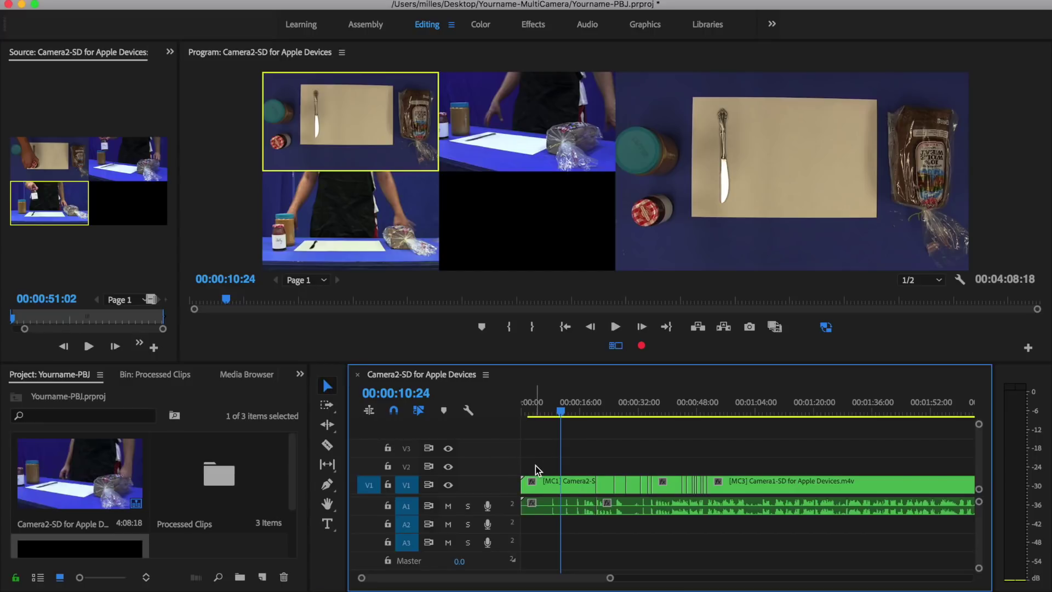
left_click(536, 505)
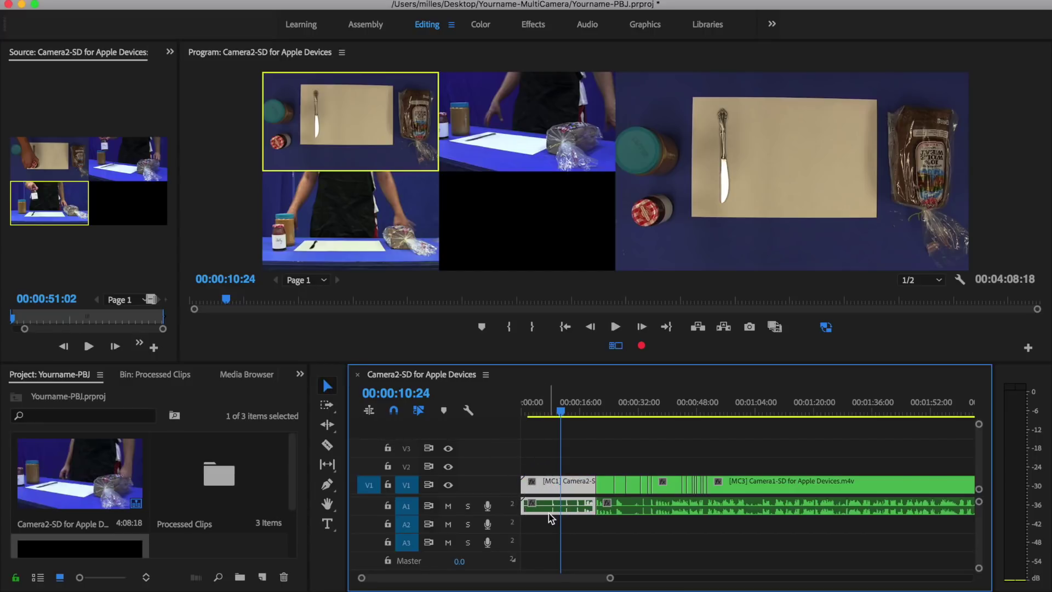
key("Delete")
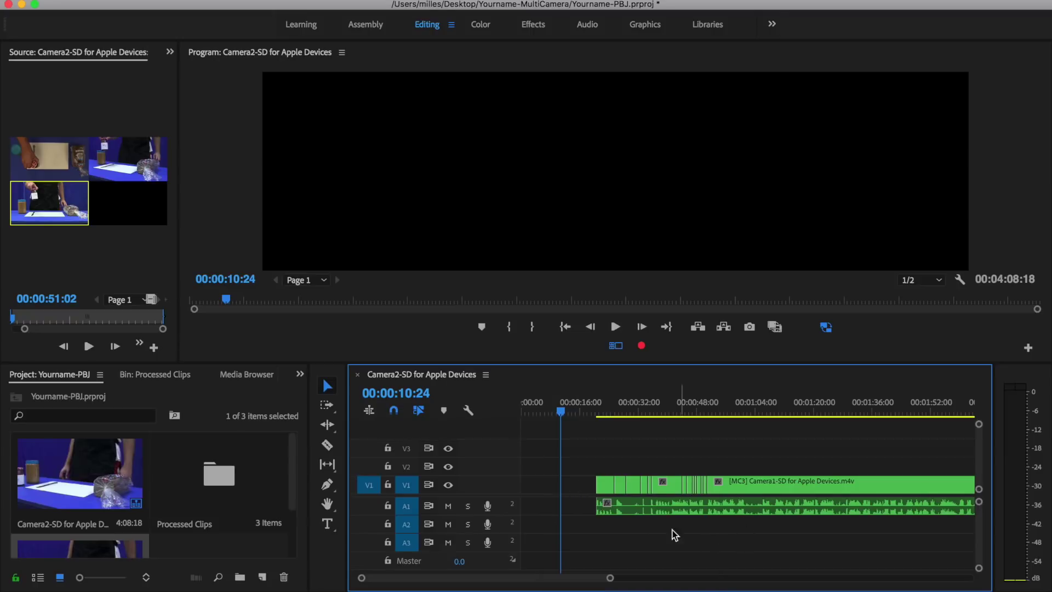
Slide the remaining clips to 00:00 with Track Select Forward and snapping, then review to about 44 seconds.
left_click_drag(329, 406, 372, 403)
left_click(392, 410)
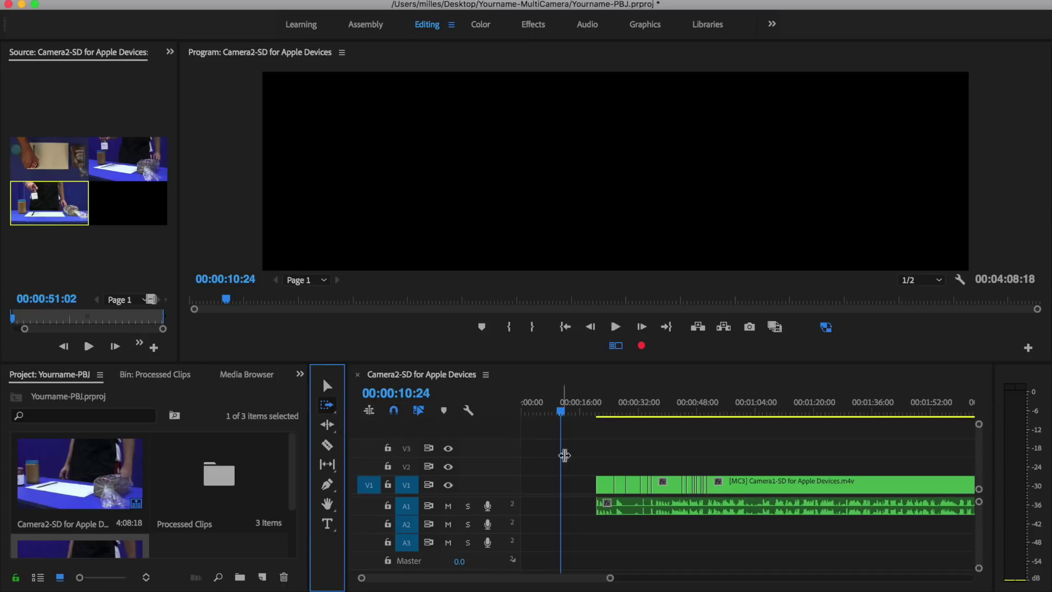
left_click_drag(599, 488, 499, 439)
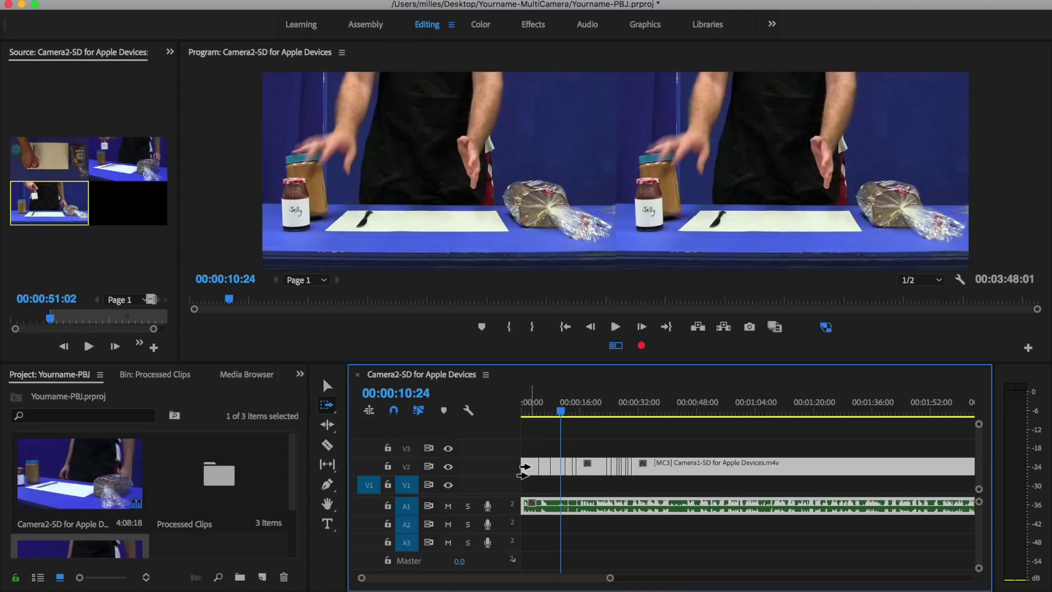
left_click_drag(524, 469, 527, 486)
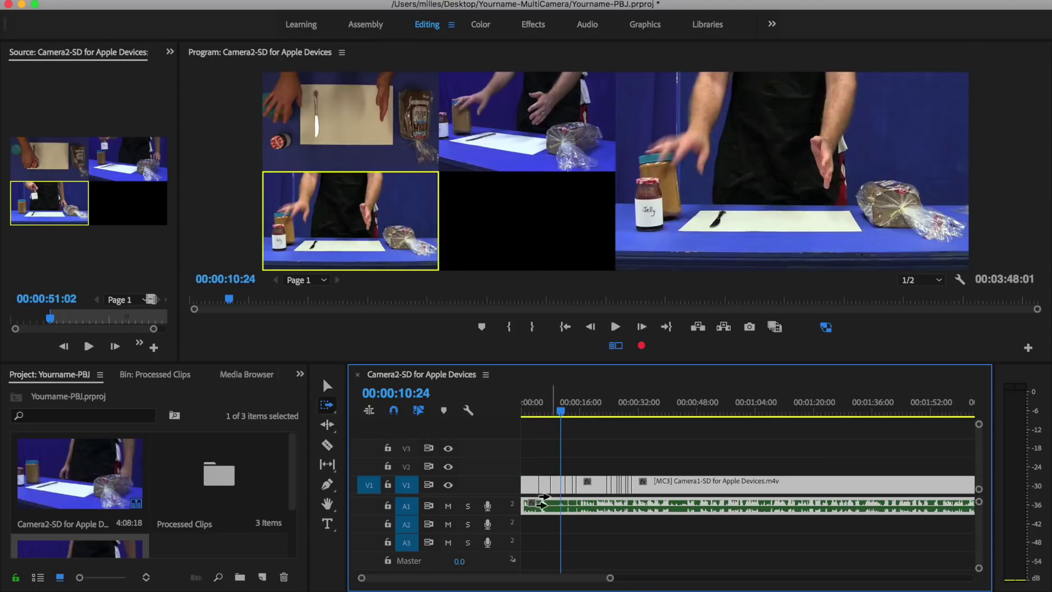
left_click(562, 410)
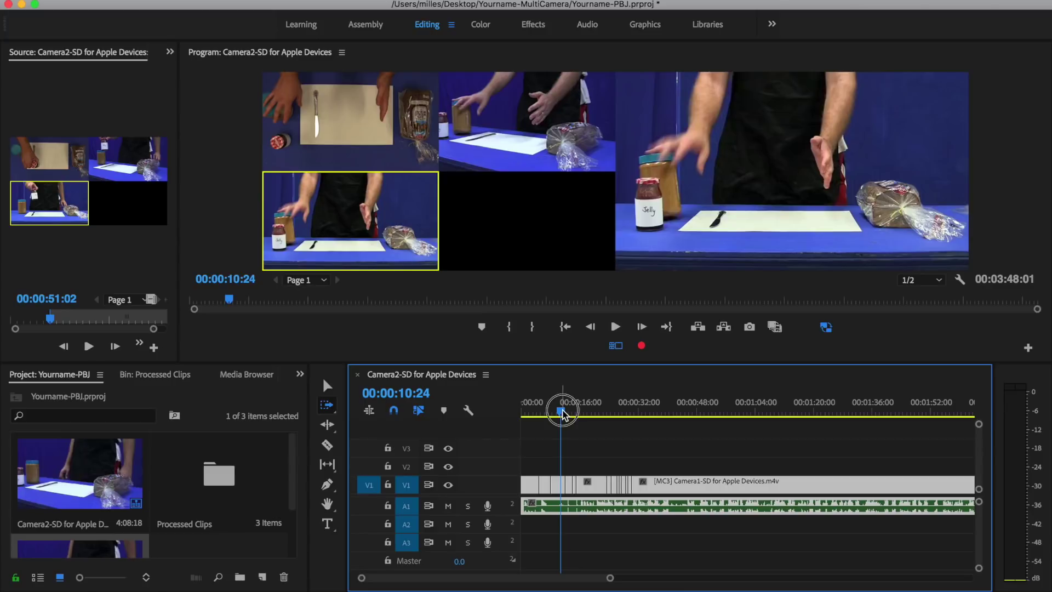
left_click_drag(563, 411, 689, 418)
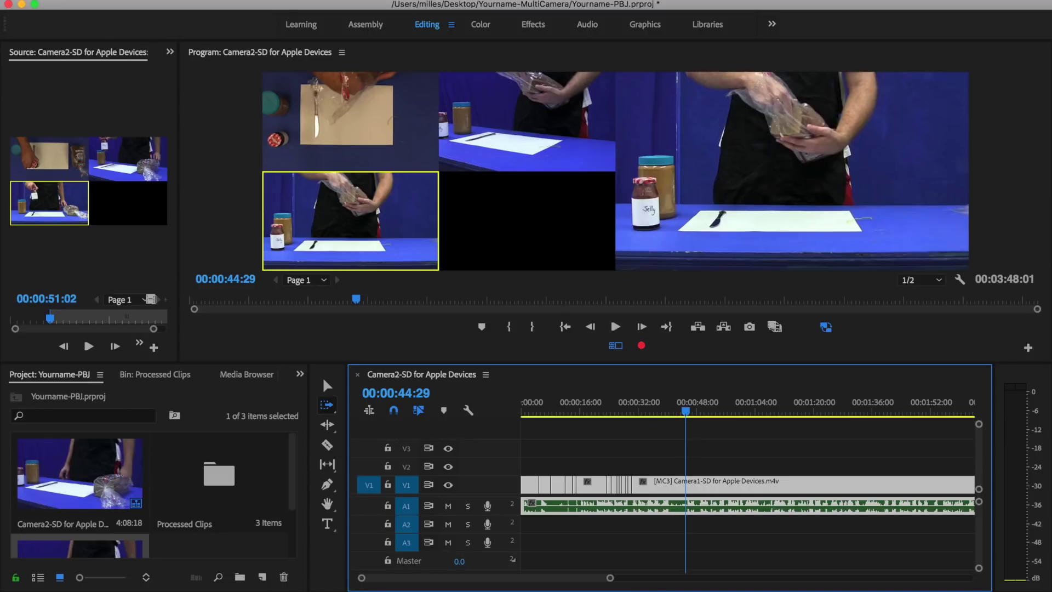
Open File > Export > Media, keep H.264 (Match Source - High bitrate), and open Output Name.
left_click(145, 0)
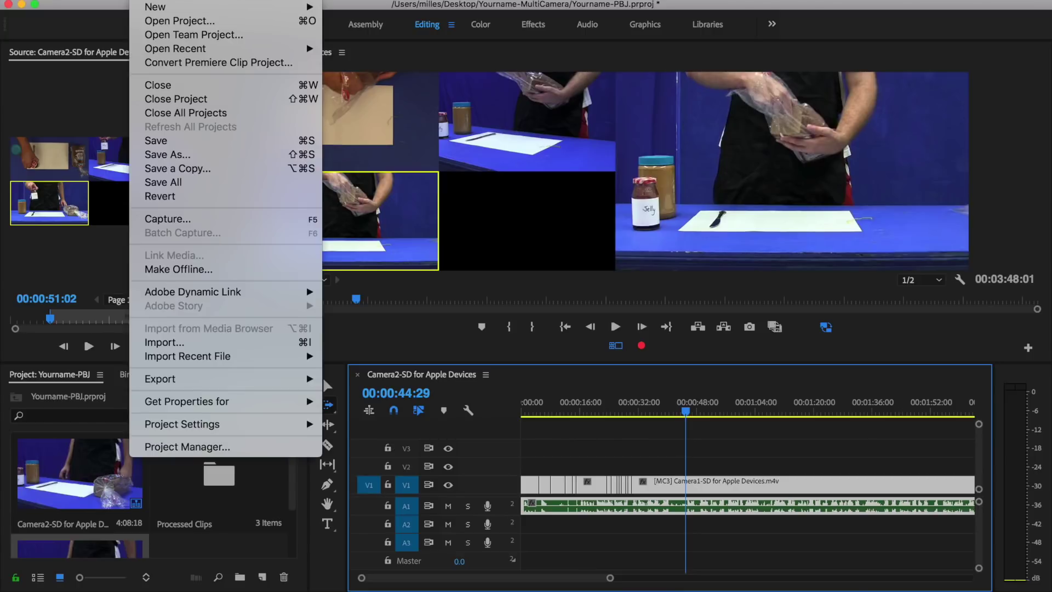
mouse_move(312, 385)
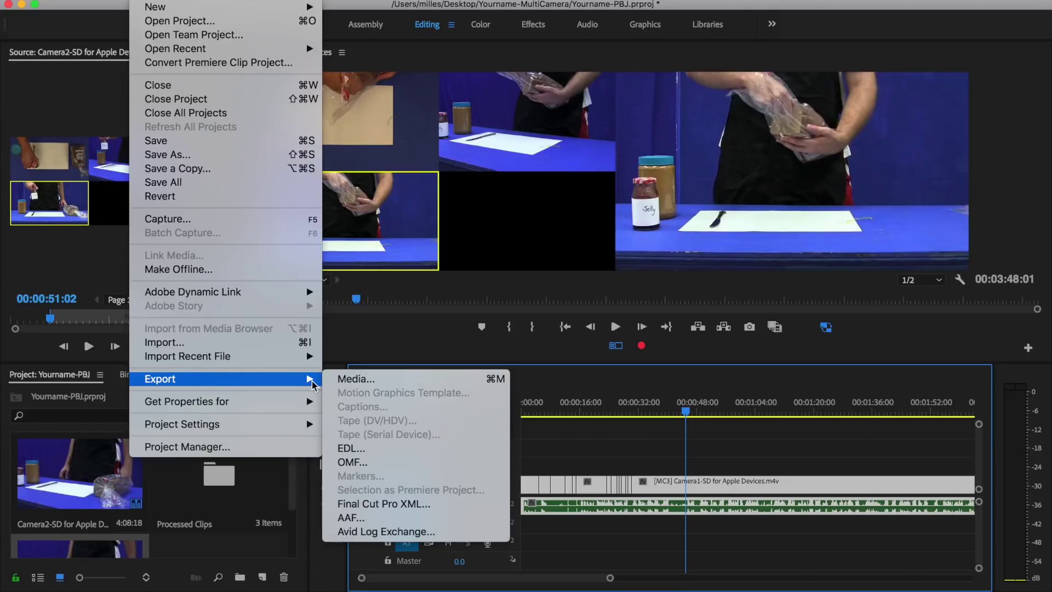
left_click(351, 379)
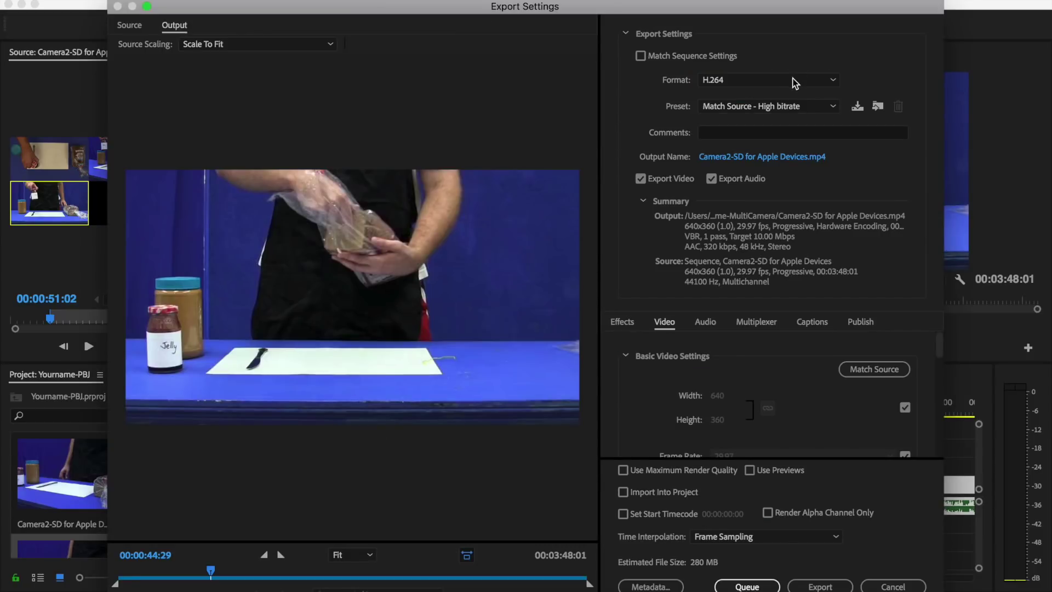
left_click(793, 82)
left_click(787, 85)
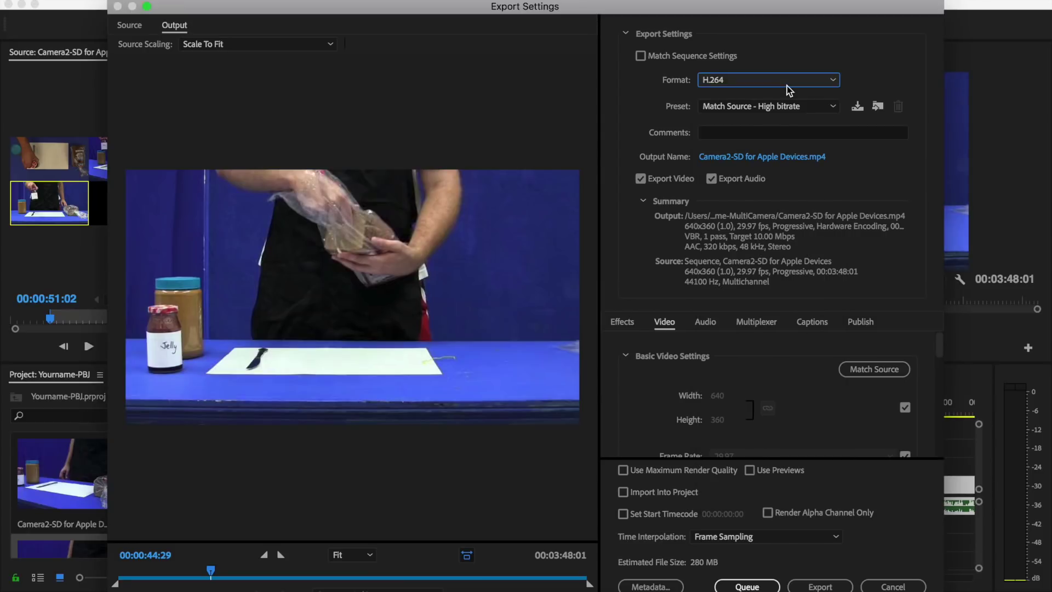
left_click(787, 85)
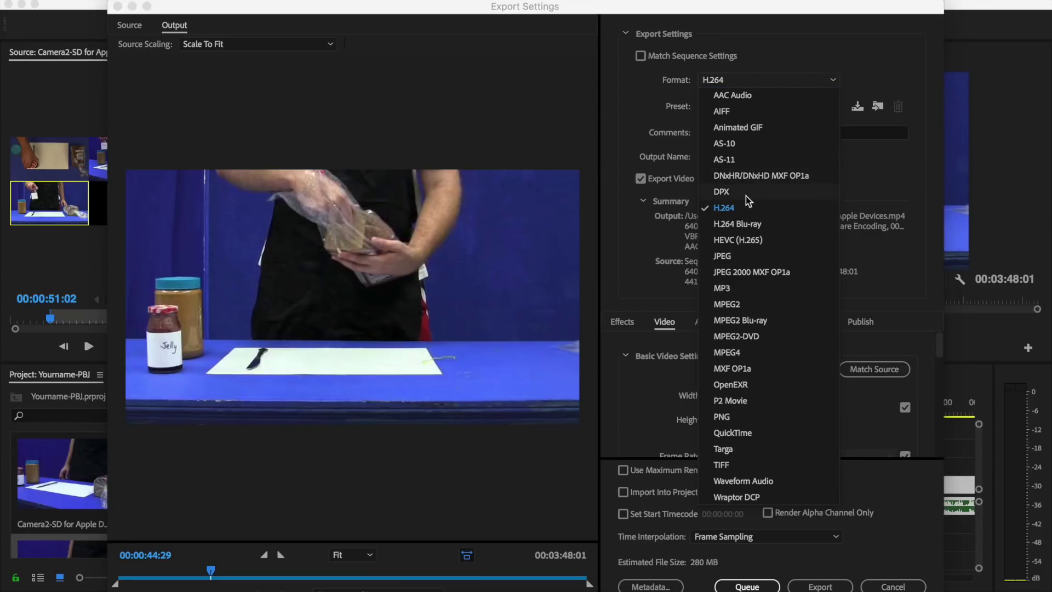
left_click(732, 208)
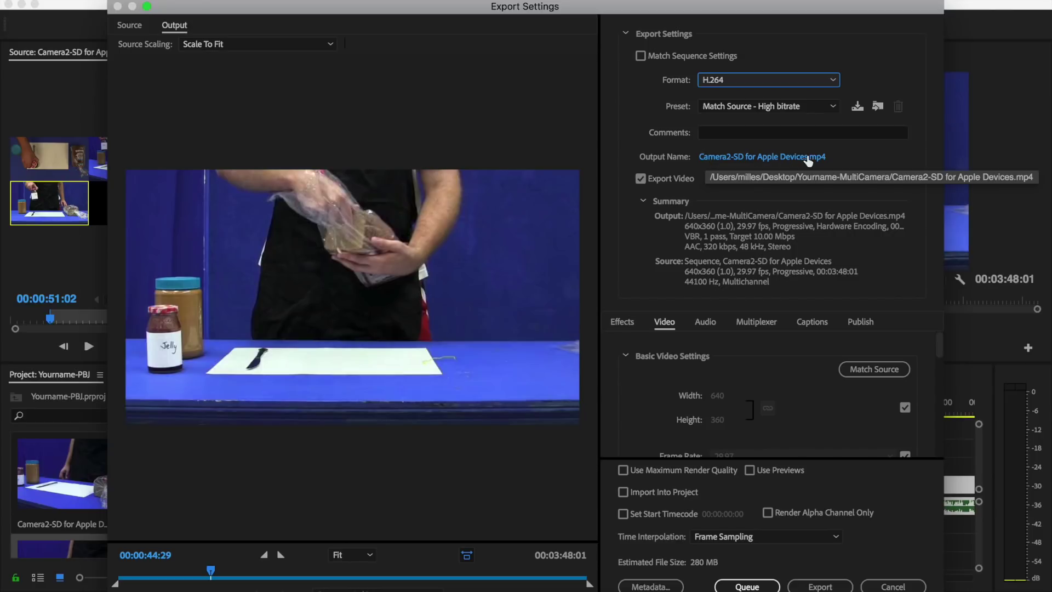
left_click(762, 157)
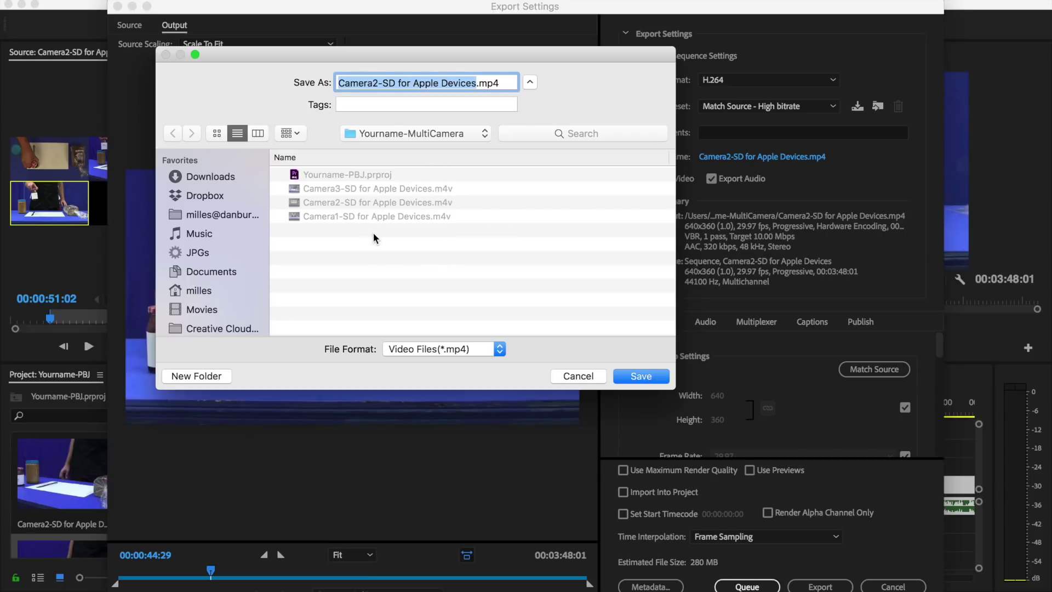
Name the output YournamePBJ, save the location, and export the sequence to YournamePBJ.mp4.
type("Yourname")
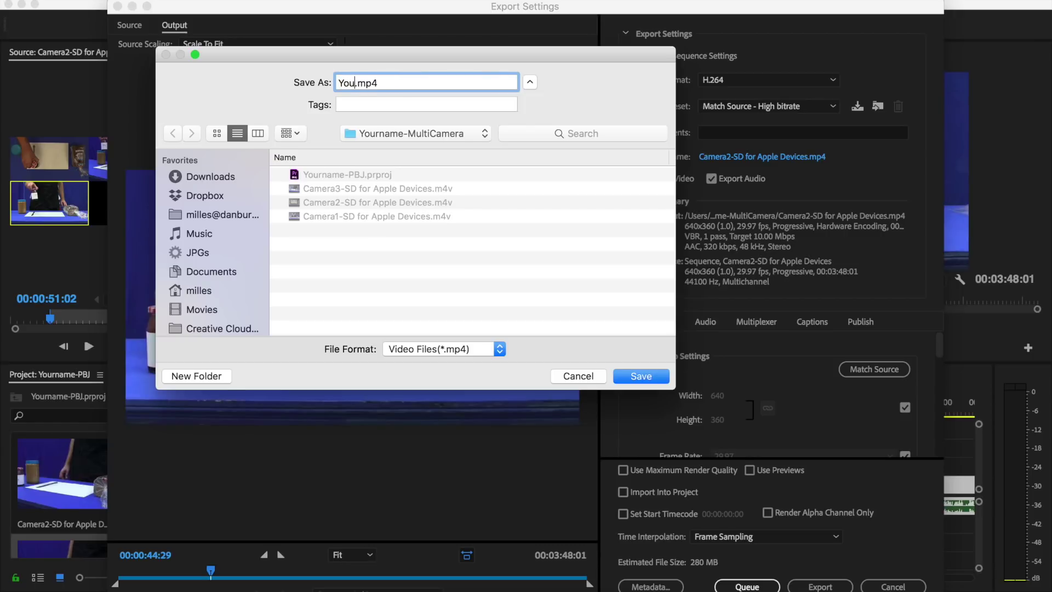
type("PBJ")
left_click(658, 382)
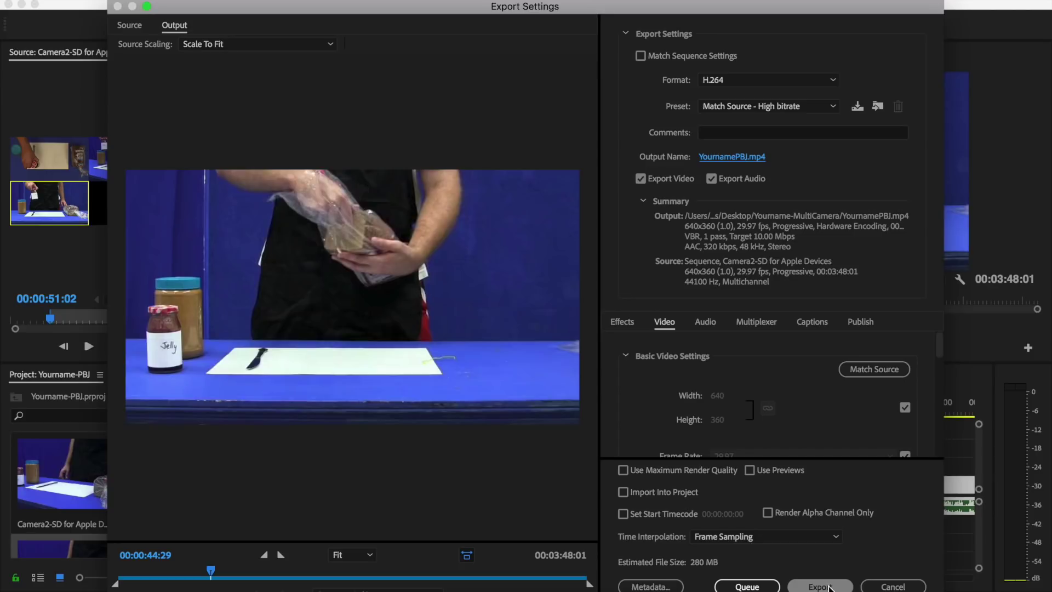
left_click(830, 588)
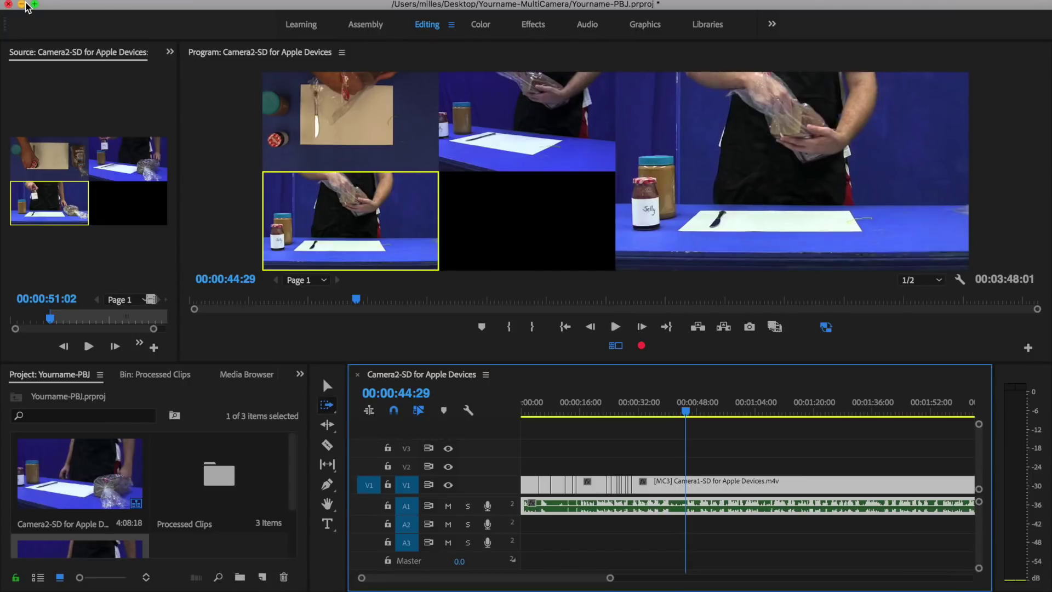
Hide Premiere, open the Yourname-MultiCamera folder, and Quick Look YournamePBJ.mp4 before closing the preview.
left_click(22, 5)
left_click(984, 33)
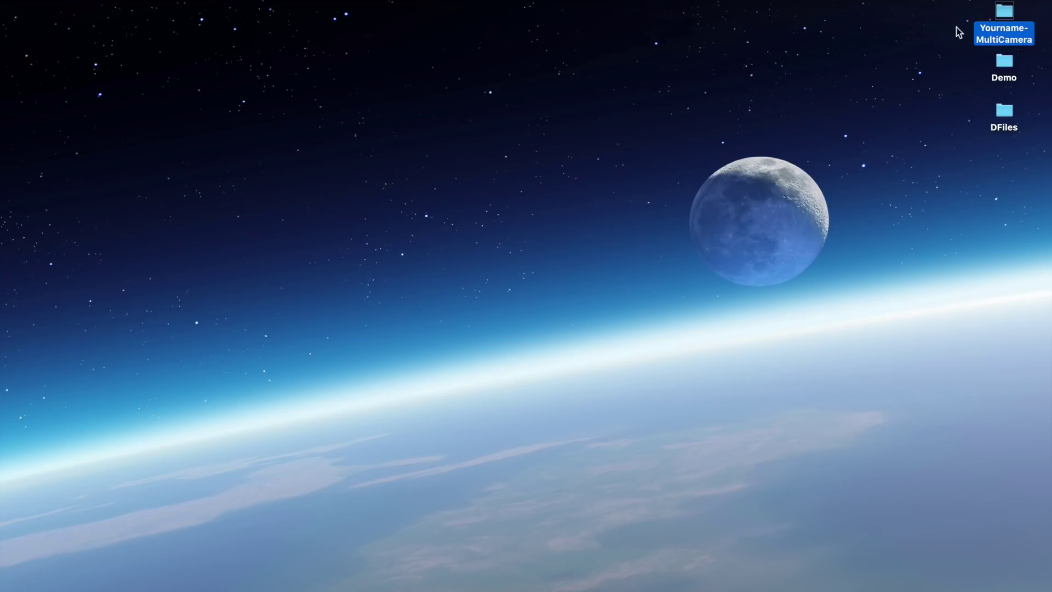
double_click(1012, 12)
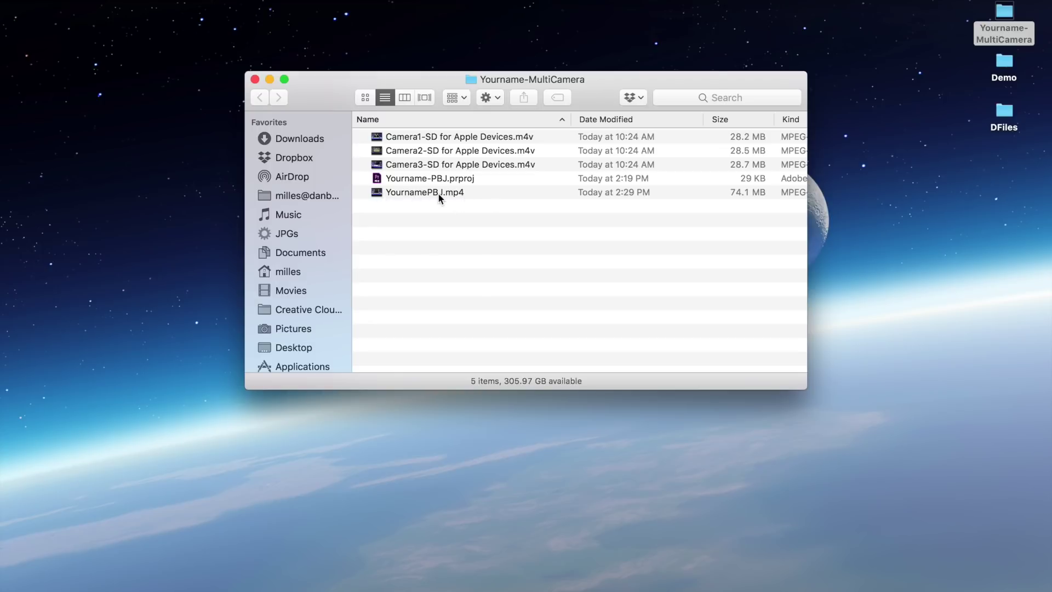
left_click(376, 193)
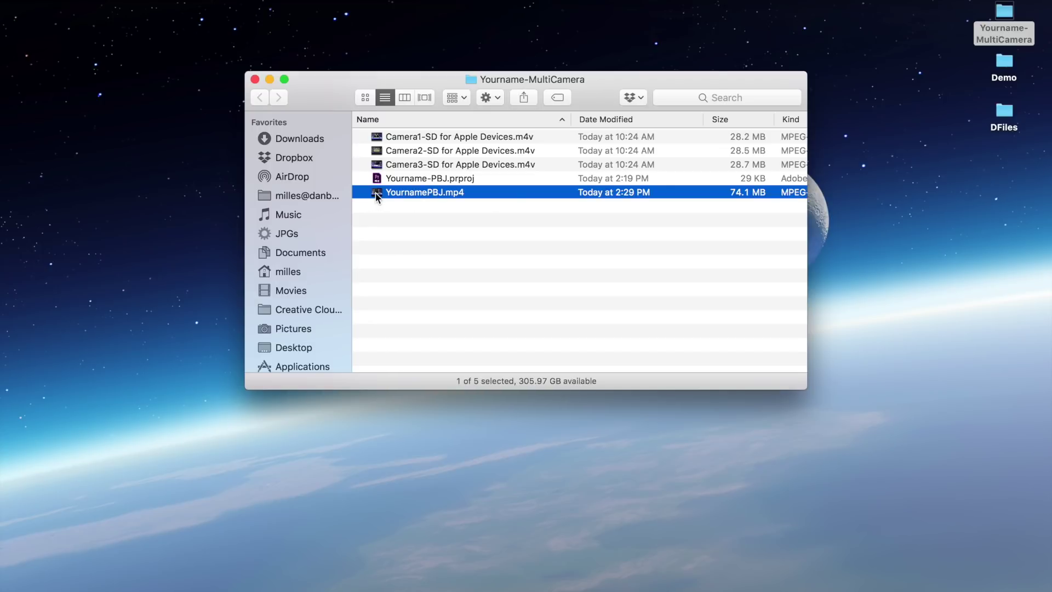
key("space")
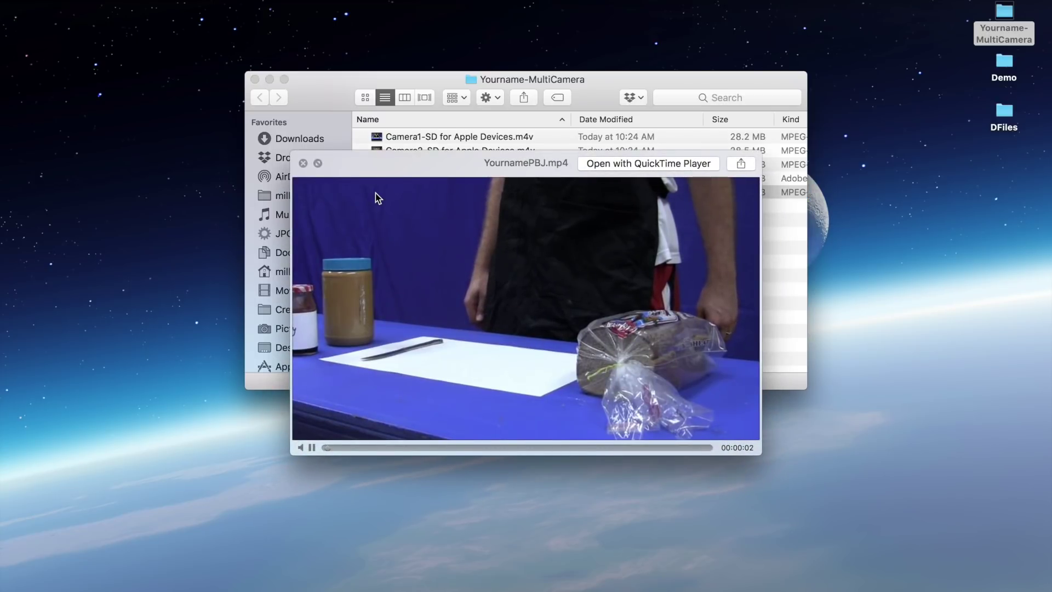
key("space")
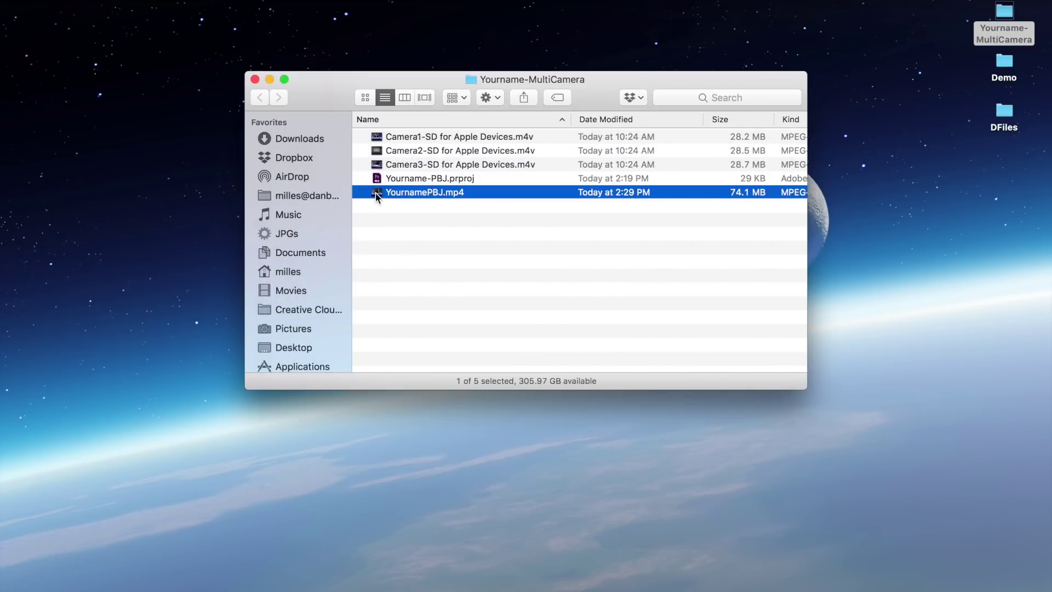
left_click(500, 252)
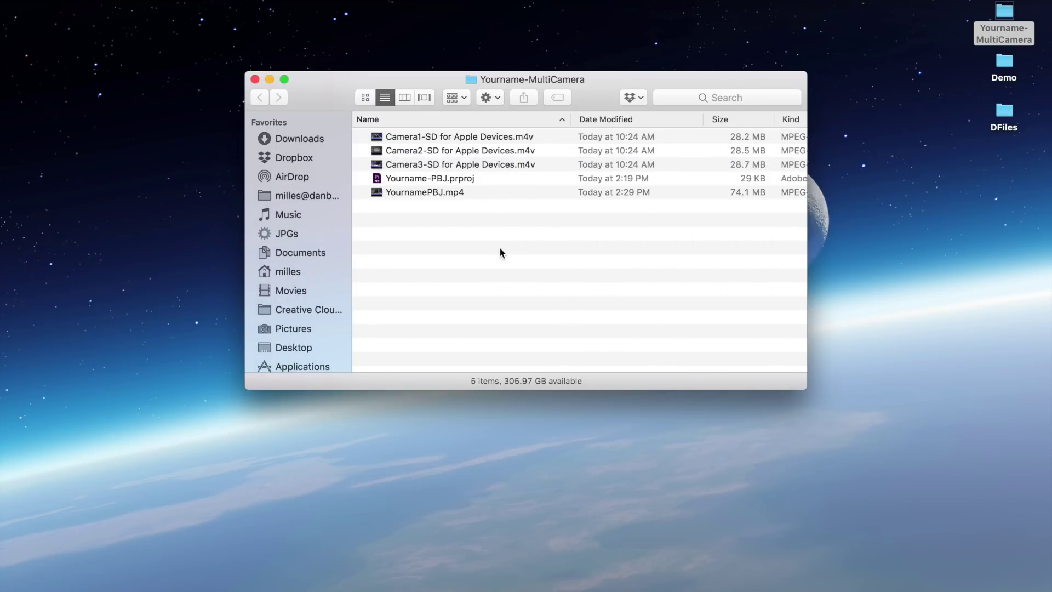